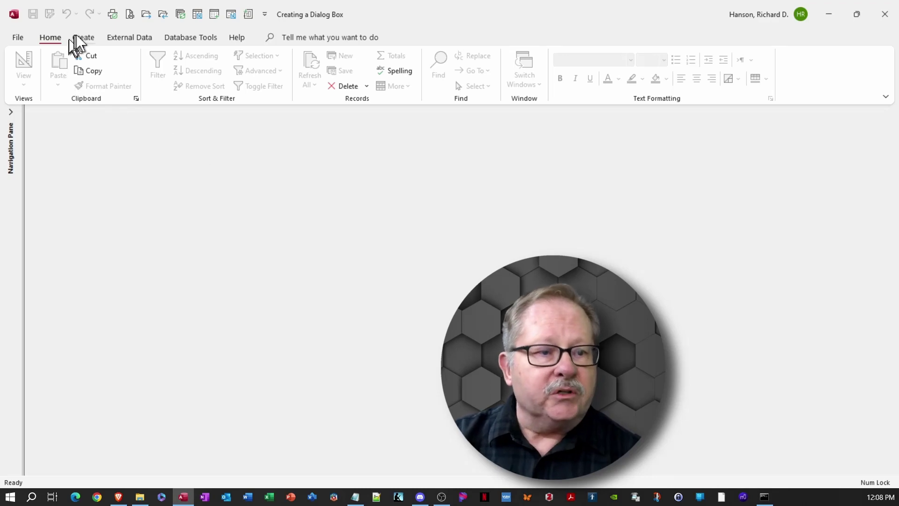
Start a blank Form1 in Design View, shrink its area to about 4.67 inches wide, and show All properties
left_click(82, 38)
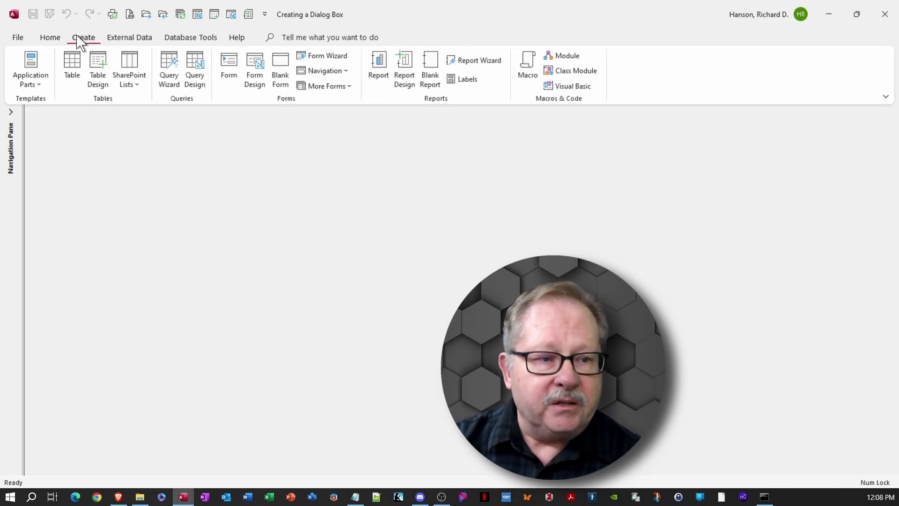
left_click(254, 75)
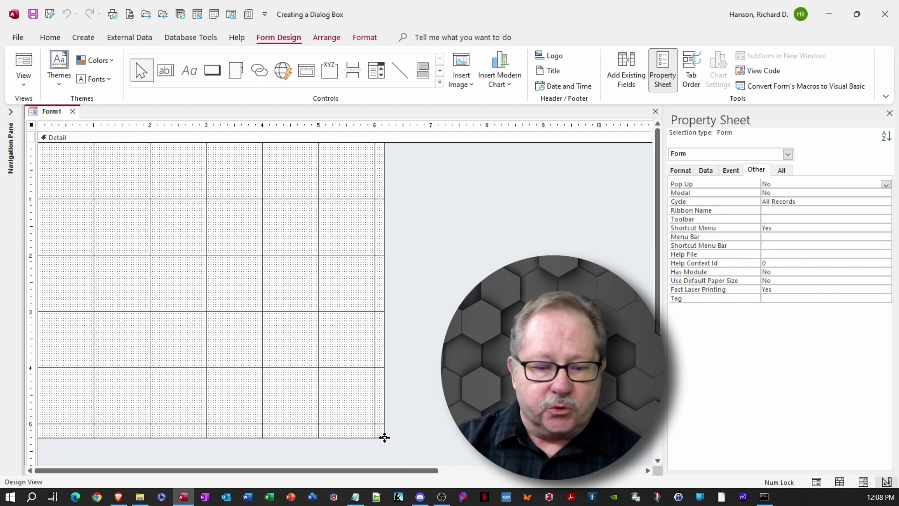
left_click_drag(384, 437, 299, 298)
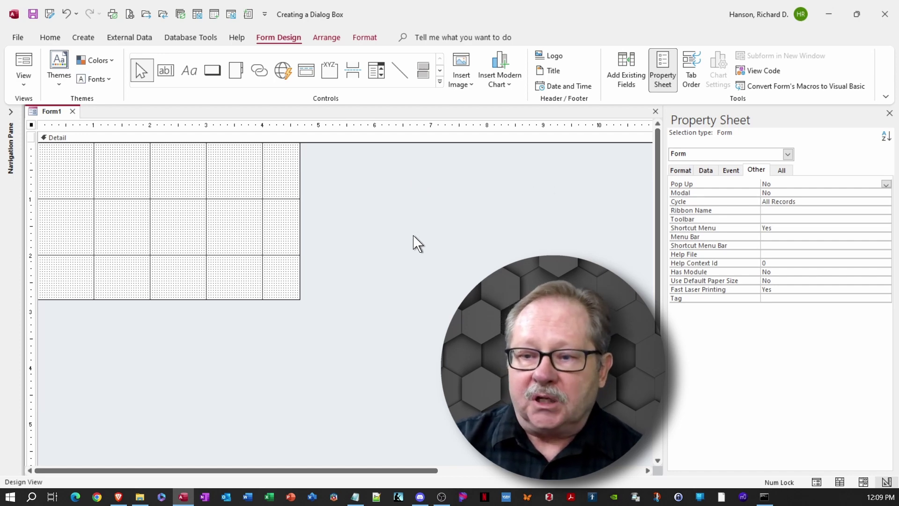
left_click(786, 170)
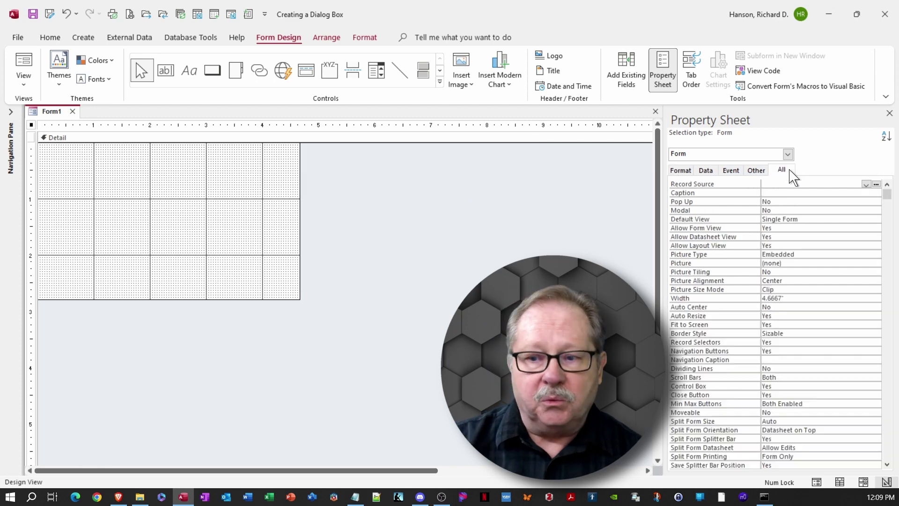
Caption the form 'Zip Code Search' and set Pop Up and Modal to Yes
left_click(778, 193)
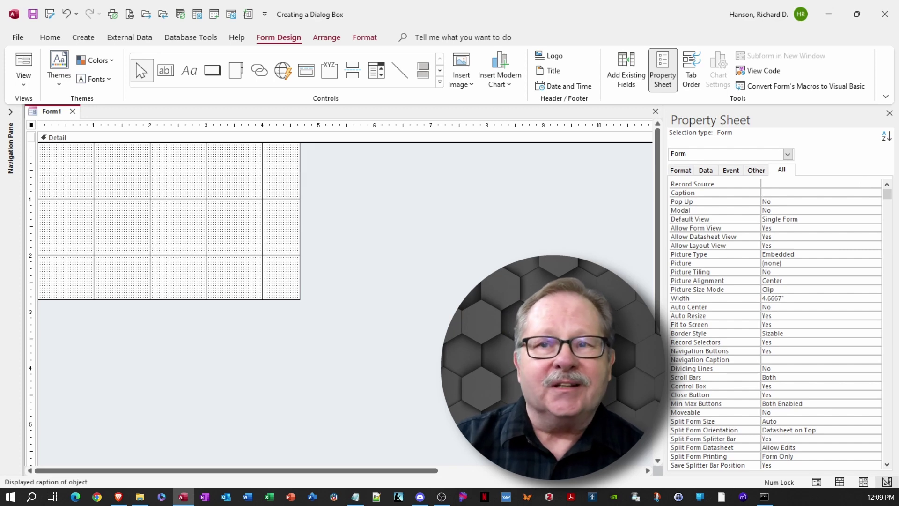
key("alt+Tab")
key("alt+Tab")
type("Zip Code Search")
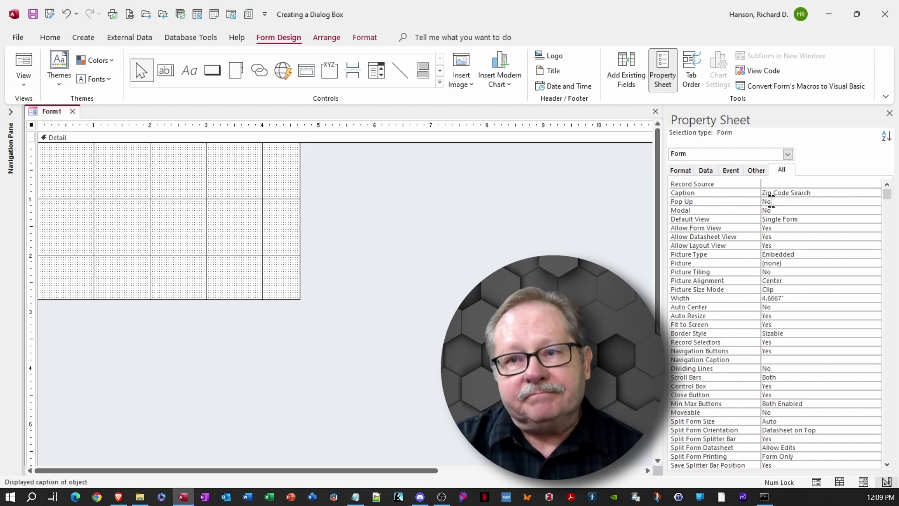
key("Return")
left_click(876, 202)
left_click(873, 211)
left_click(876, 211)
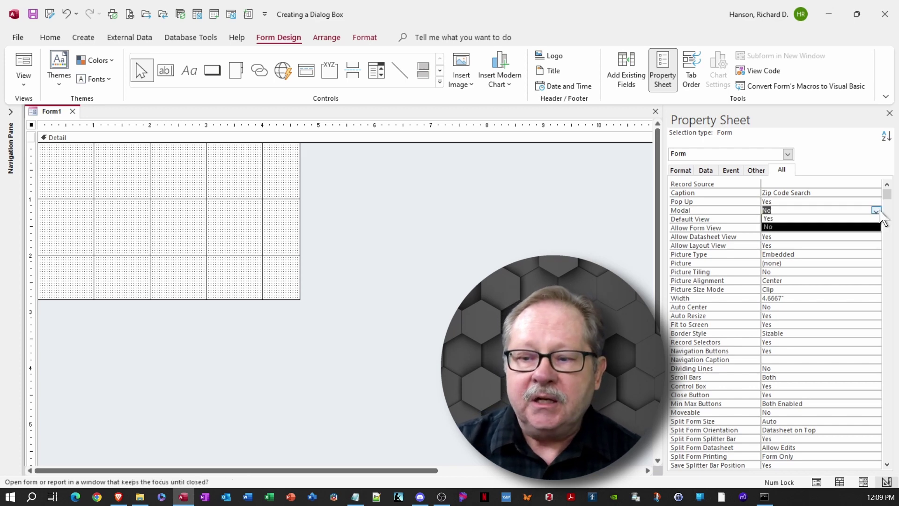
left_click(877, 219)
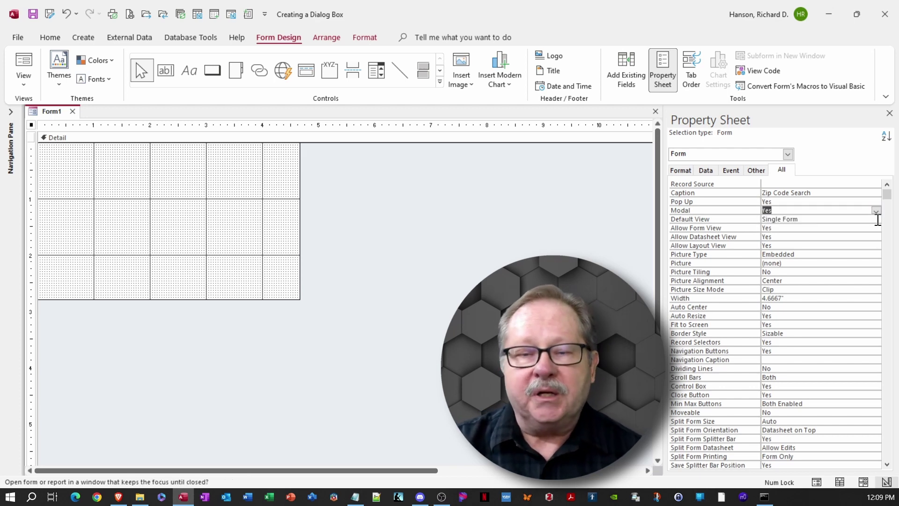
Set Allow Datasheet View and Allow Layout View to No, and Border Style to Dialog
left_click(828, 234)
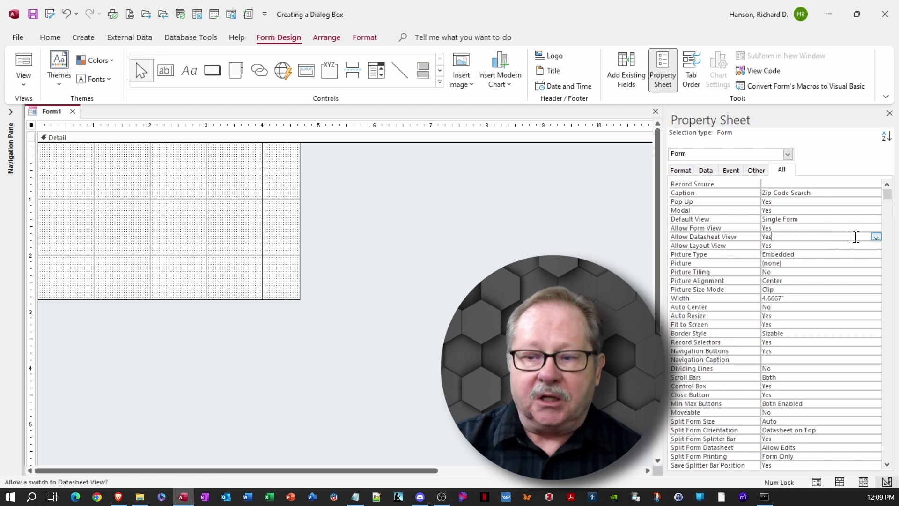
left_click(876, 237)
left_click(870, 253)
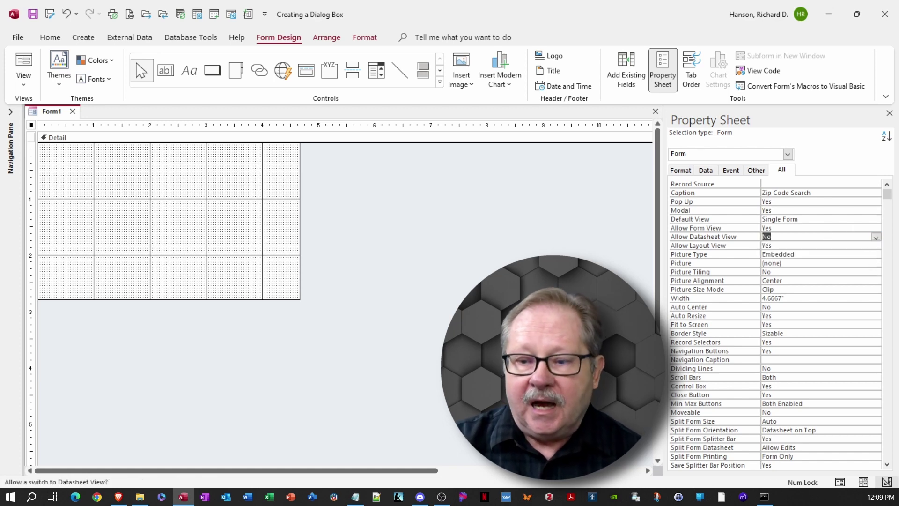
left_click(876, 246)
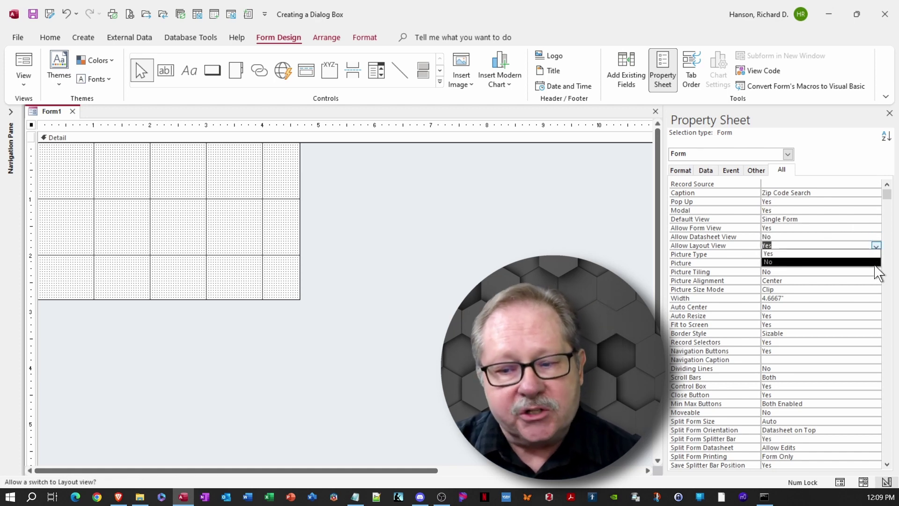
left_click(876, 262)
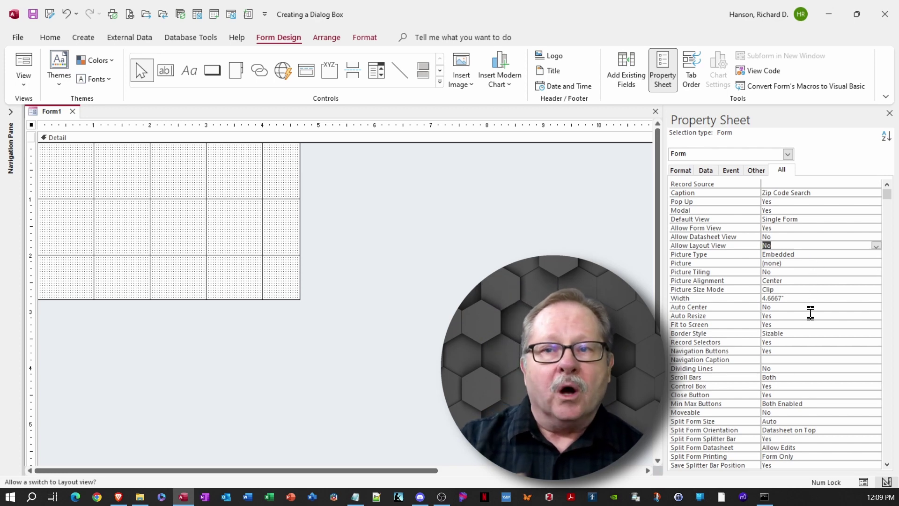
left_click(809, 333)
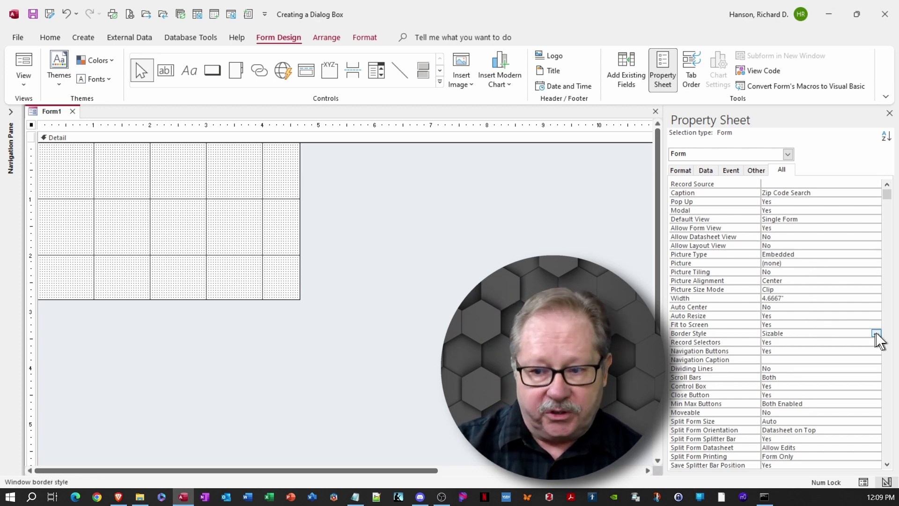
left_click(876, 334)
left_click(867, 367)
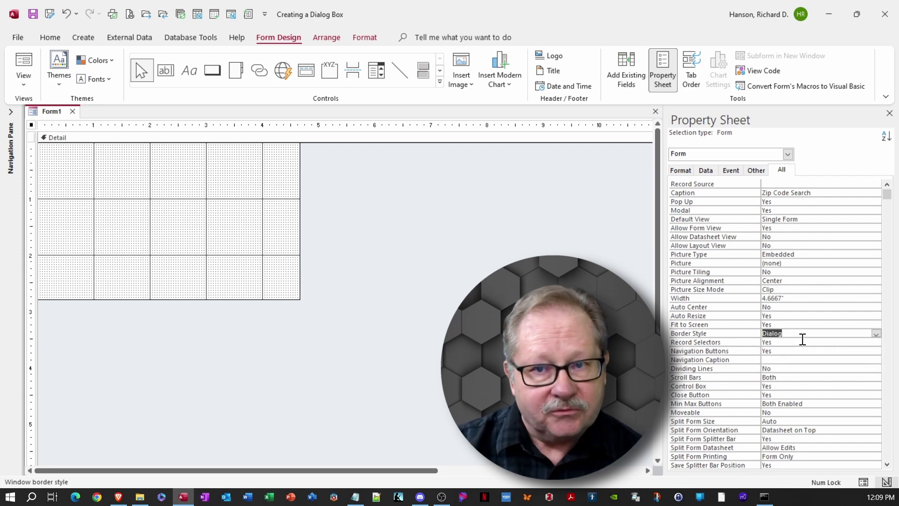
Set Record Selectors and Navigation Buttons to No, Scroll Bars to Neither, and Control Box to No
left_click(841, 342)
left_click(876, 342)
left_click(872, 359)
left_click(875, 351)
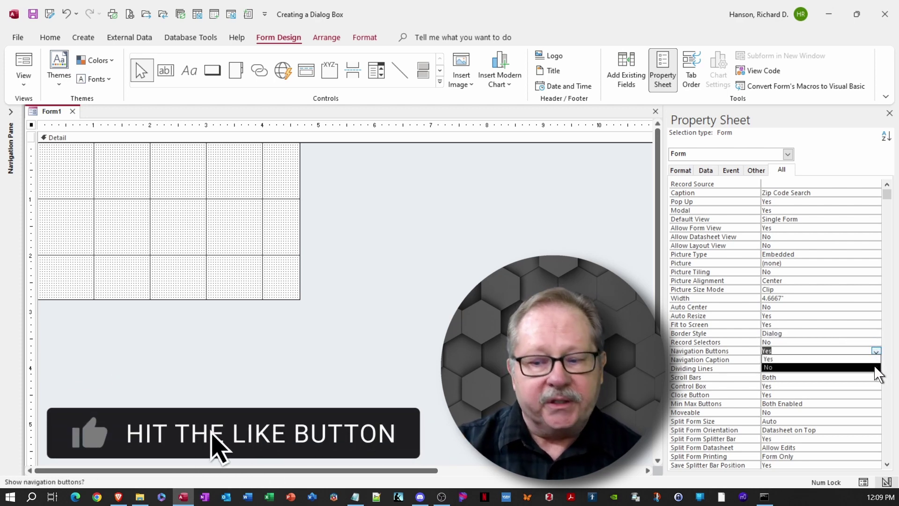
left_click(873, 367)
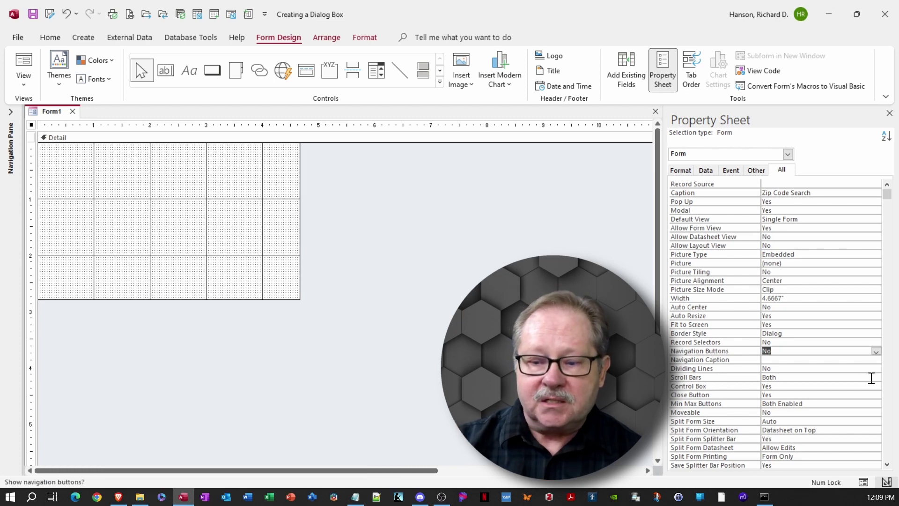
left_click(870, 378)
left_click(875, 377)
left_click(873, 387)
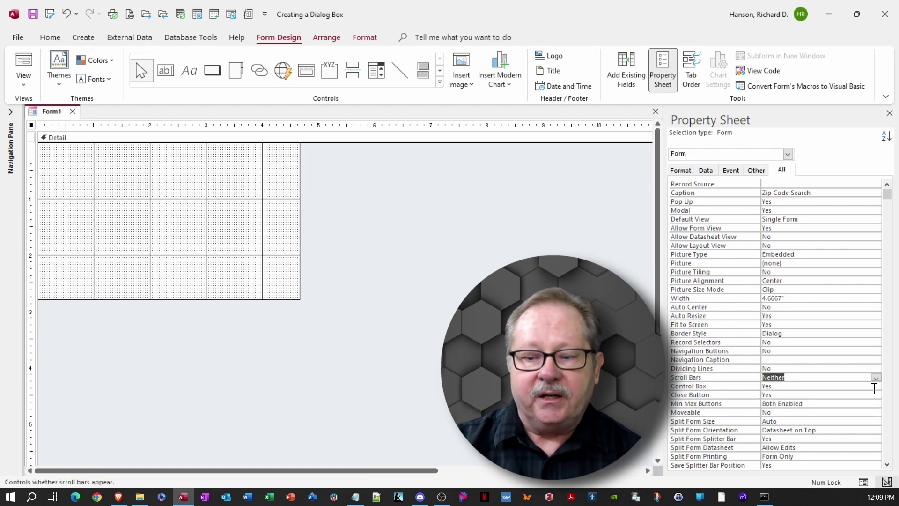
left_click(839, 387)
left_click(877, 388)
left_click(875, 403)
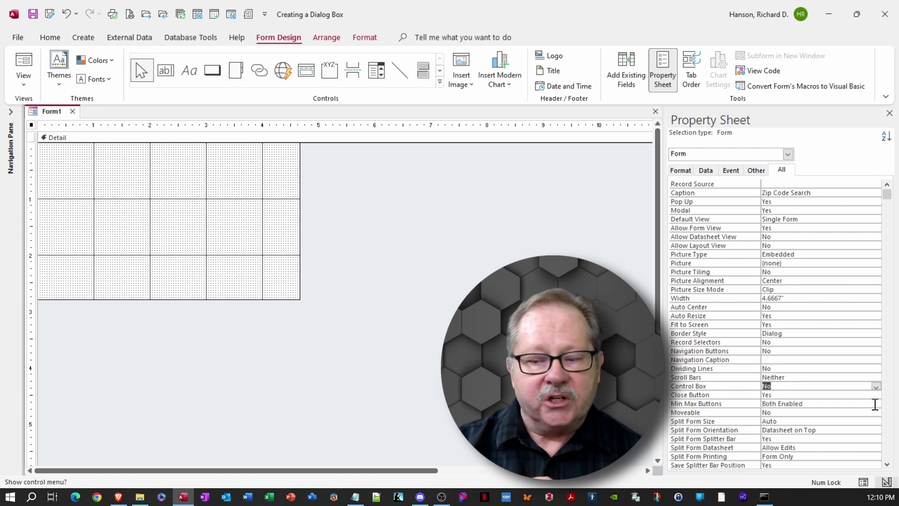
left_click(779, 394)
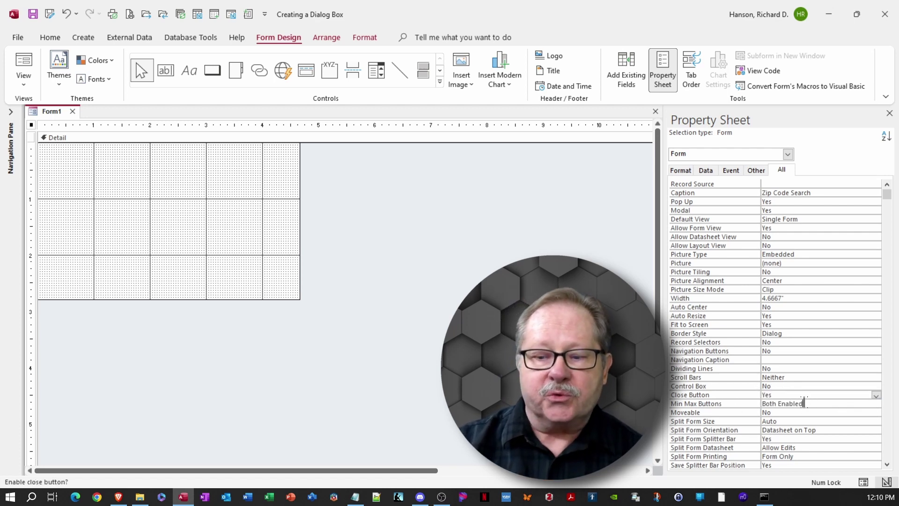
left_click(753, 405)
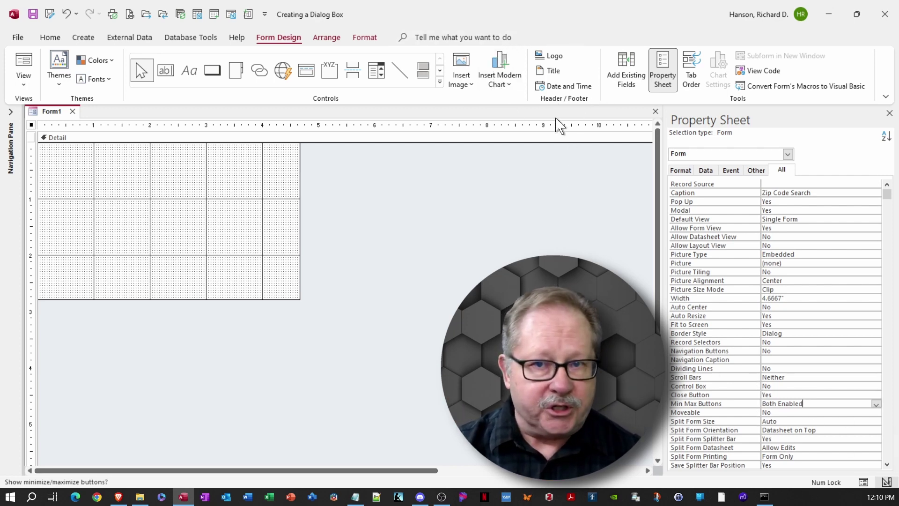
Add the date, time and a 'Zip Code Search' title to the form header
left_click(579, 89)
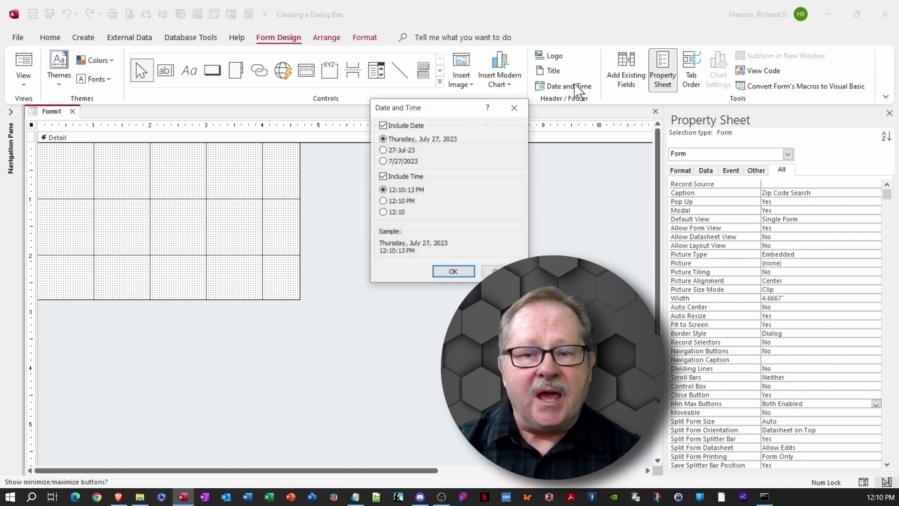
left_click(453, 272)
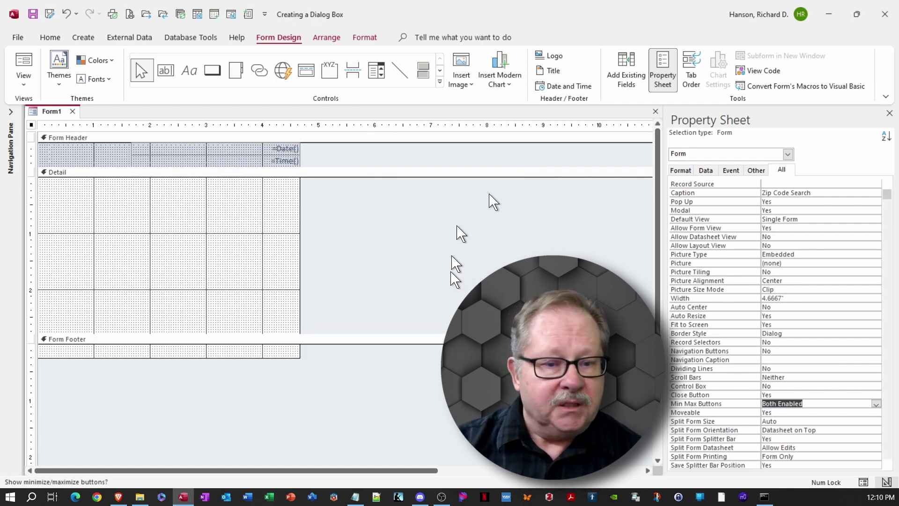
left_click(553, 71)
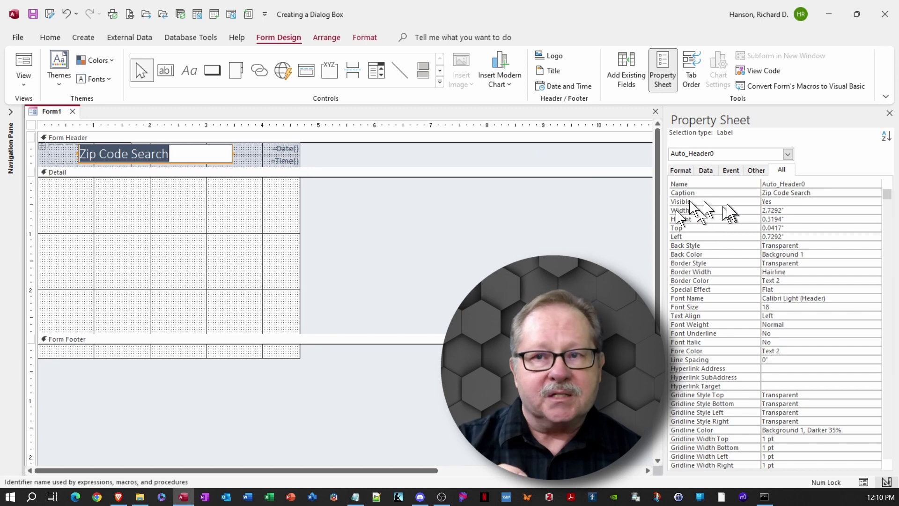
key("Return")
Insert coding-1294361.png as the form's header logo
left_click(30, 125)
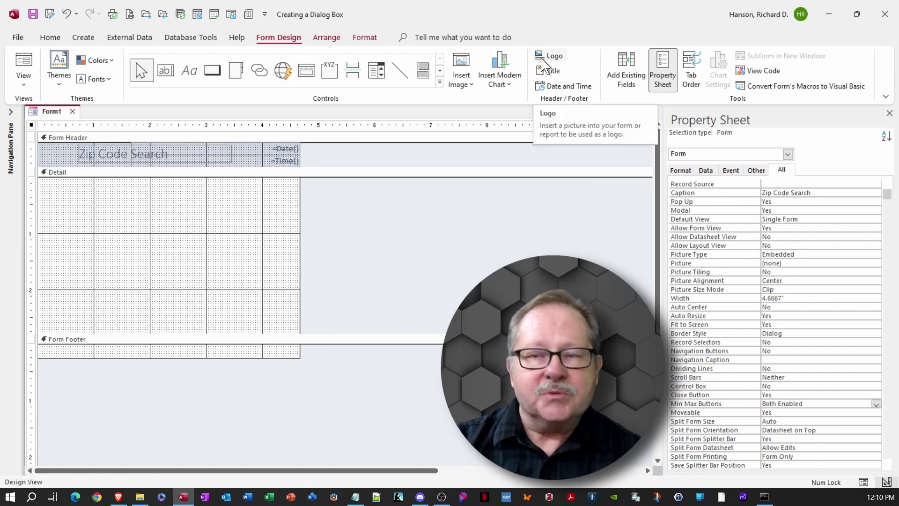
left_click(550, 56)
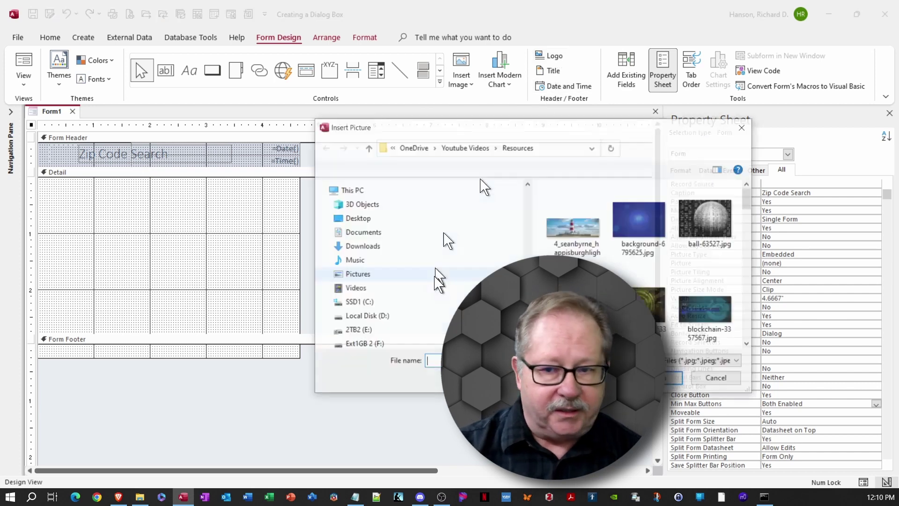
scroll(688, 305, "down", 5)
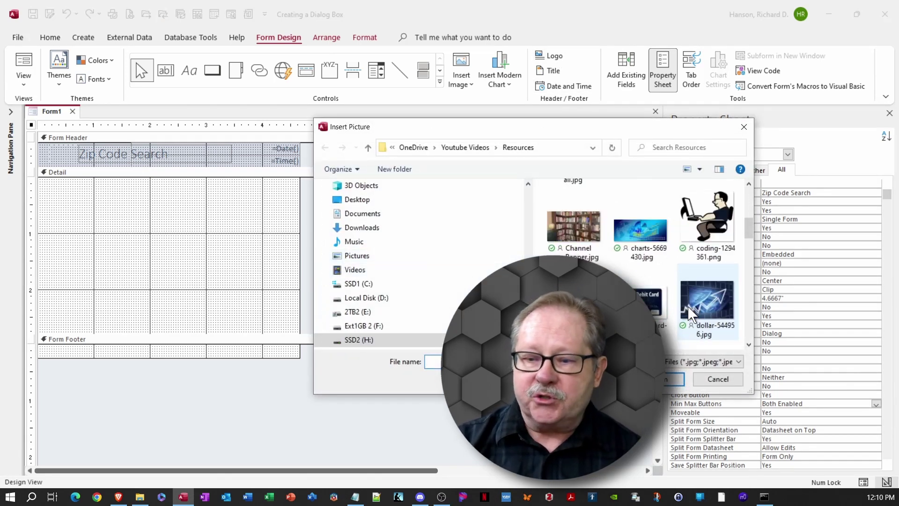
left_click(706, 219)
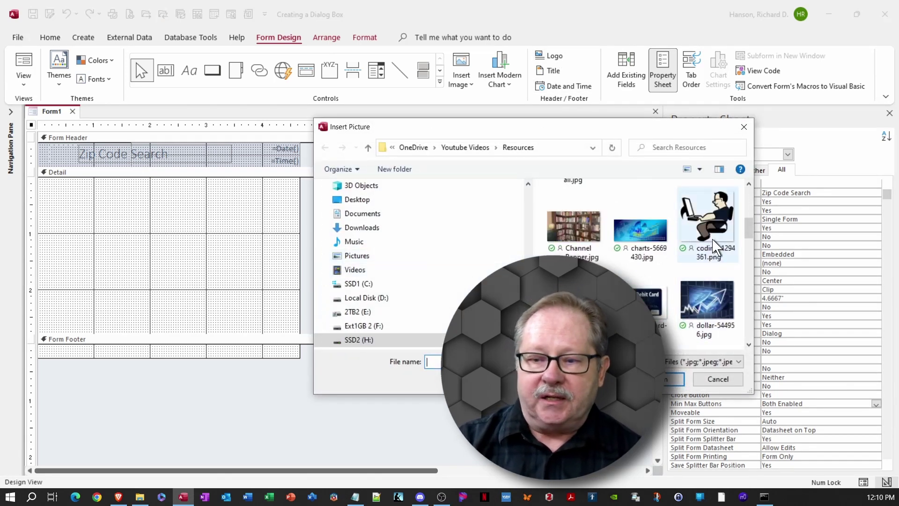
left_click(674, 379)
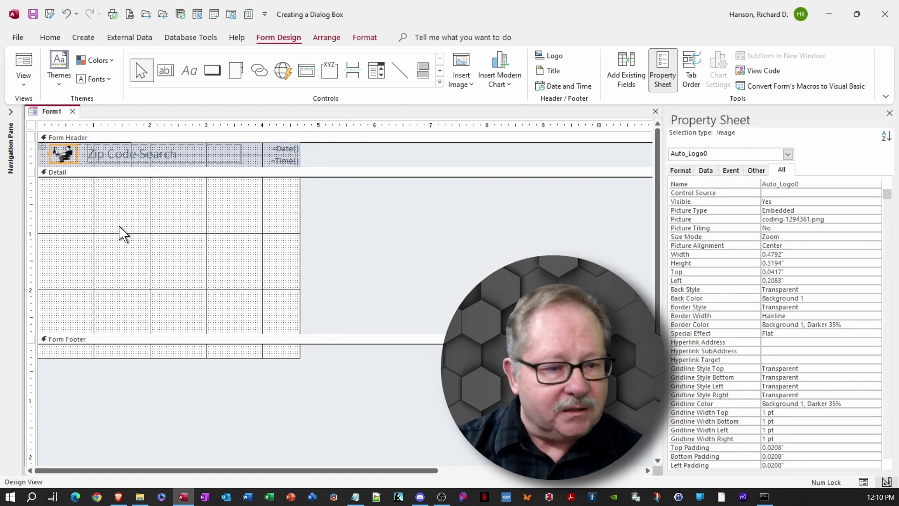
Place an unbound text box in the Detail section and name it txtZipCode
left_click(165, 70)
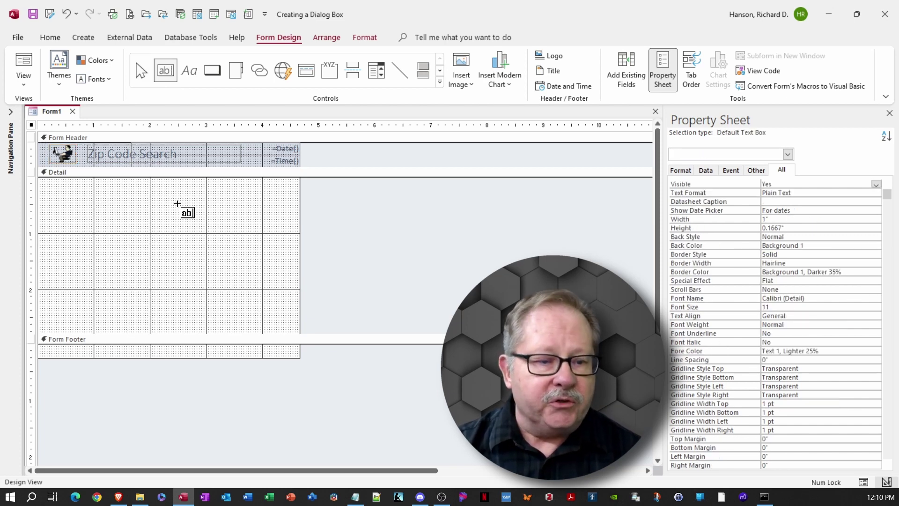
left_click(151, 202)
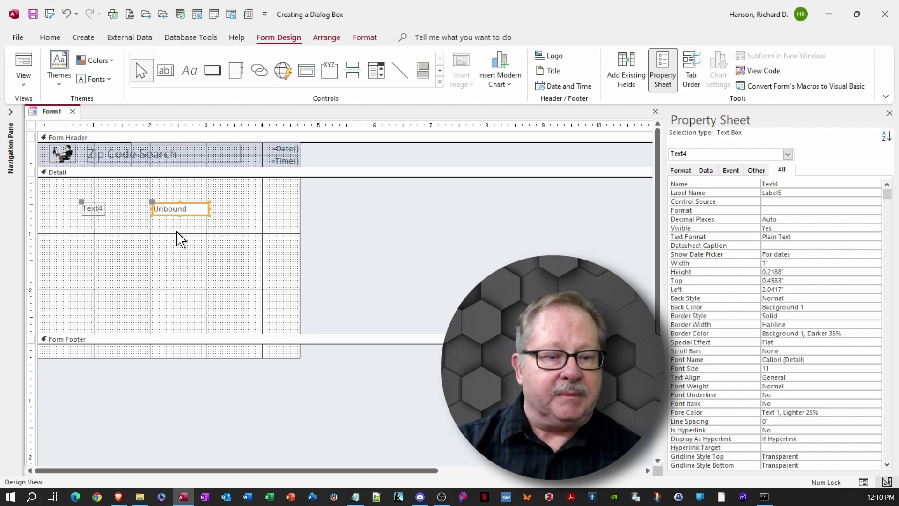
key("Left")
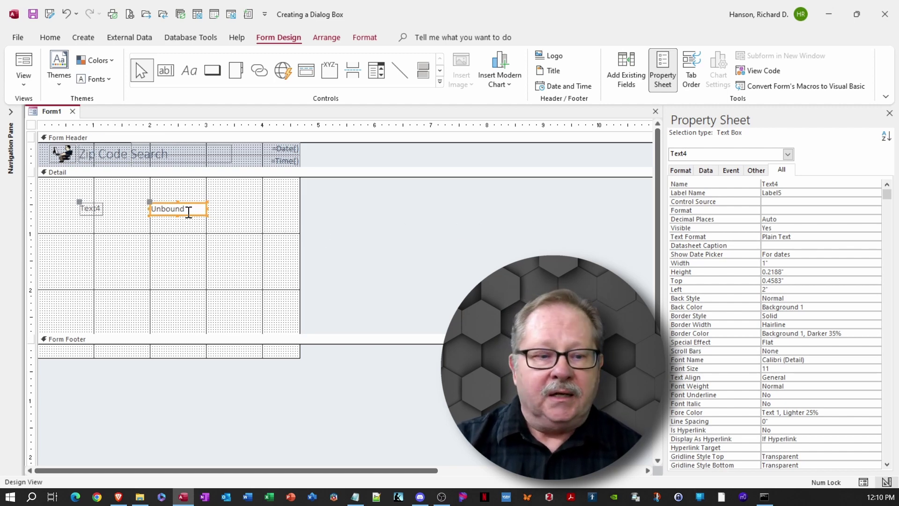
double_click(773, 184)
type("txtZipCode")
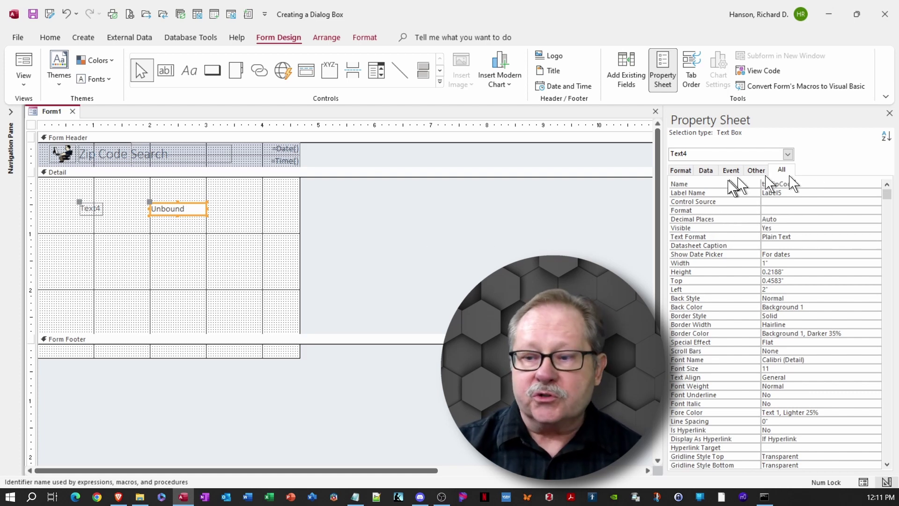
Change the Text4 label's caption to 'Zip Code'
left_click(93, 209)
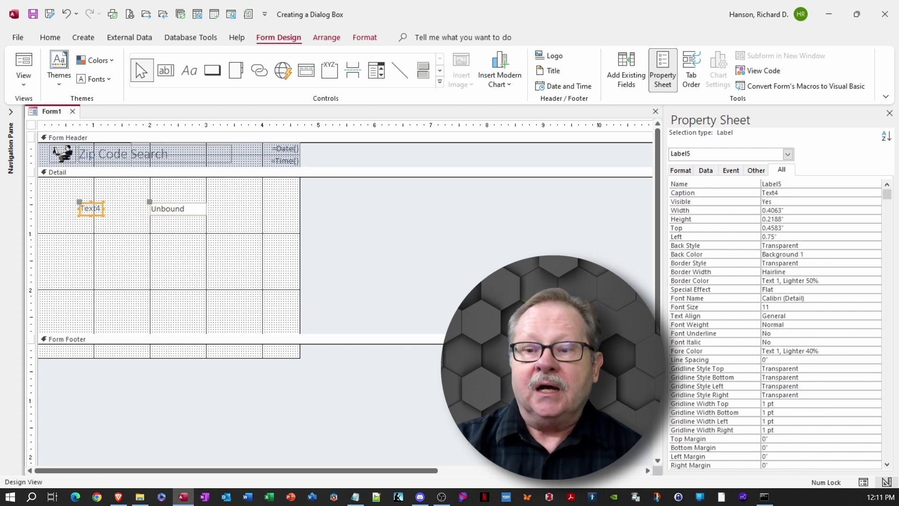
type("Zip Code")
left_click(187, 226)
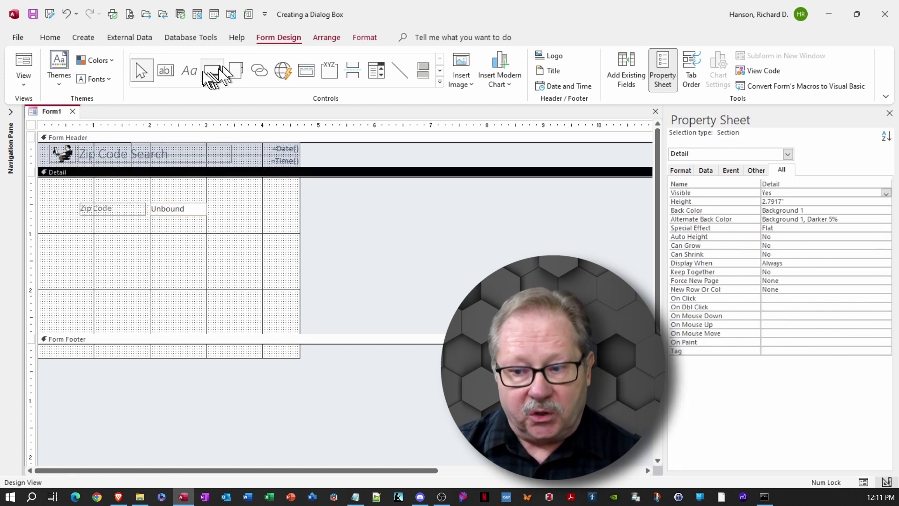
Add a 'Run Query' button named cmdRunQry that runs qryDialog, and widen it to 1.1667"
left_click(212, 71)
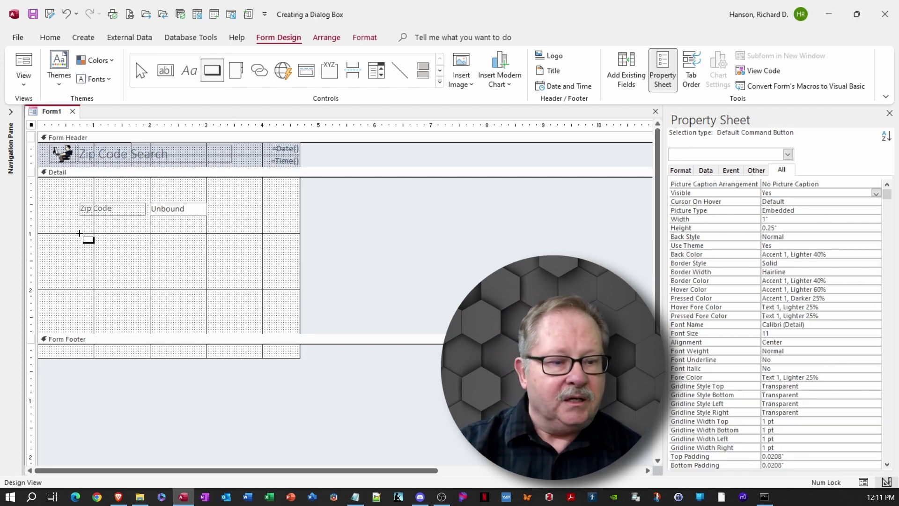
left_click(79, 233)
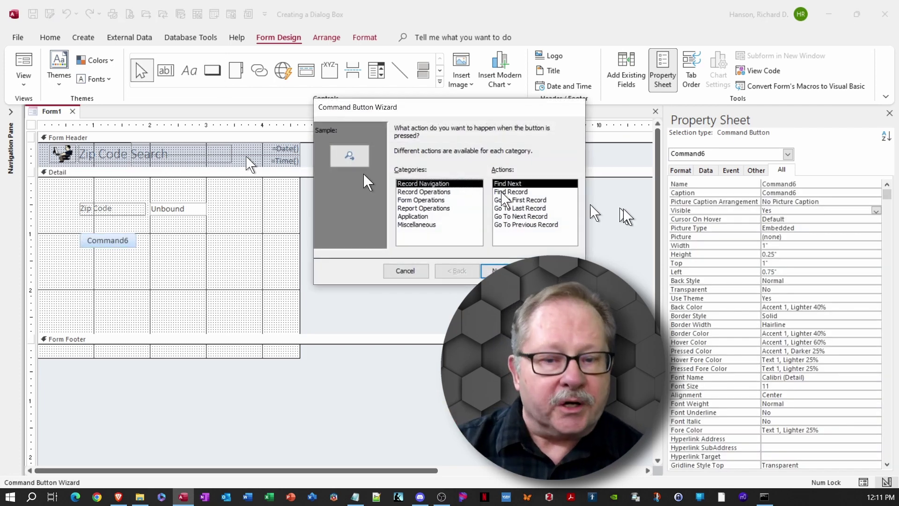
left_click(416, 226)
left_click(511, 209)
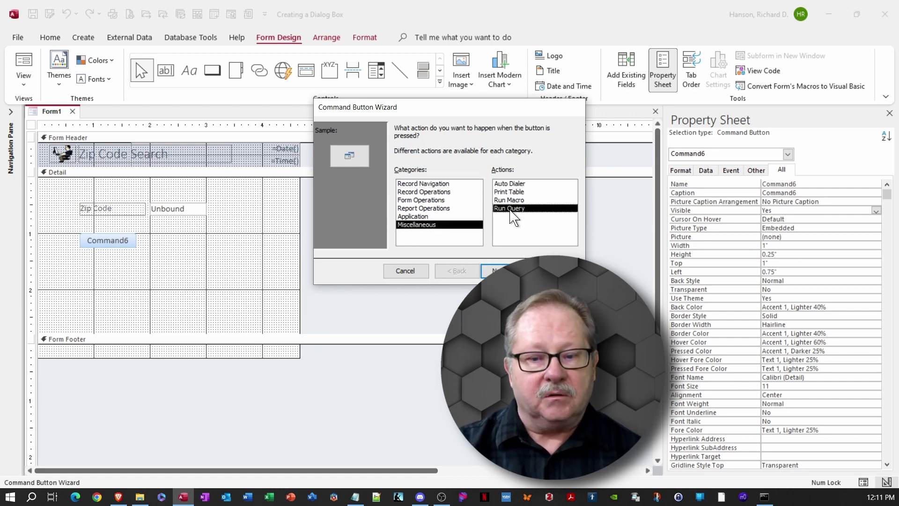
left_click(485, 272)
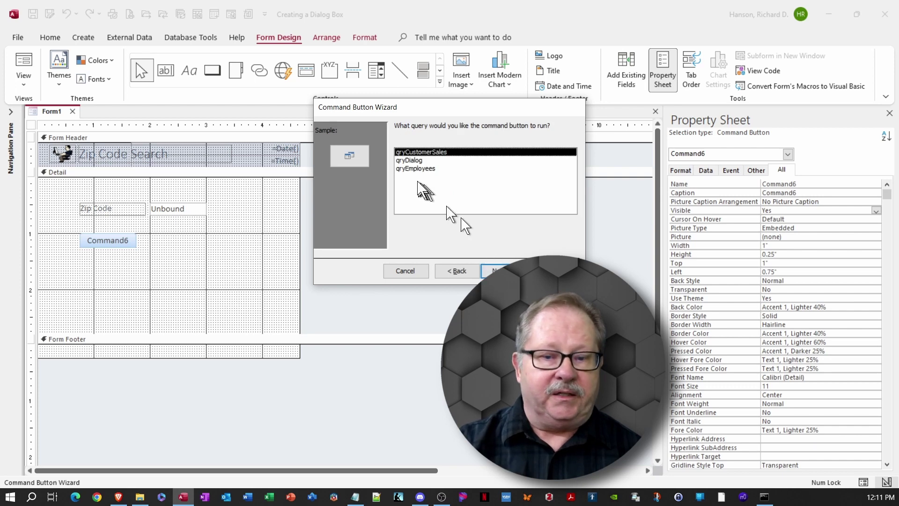
left_click(405, 161)
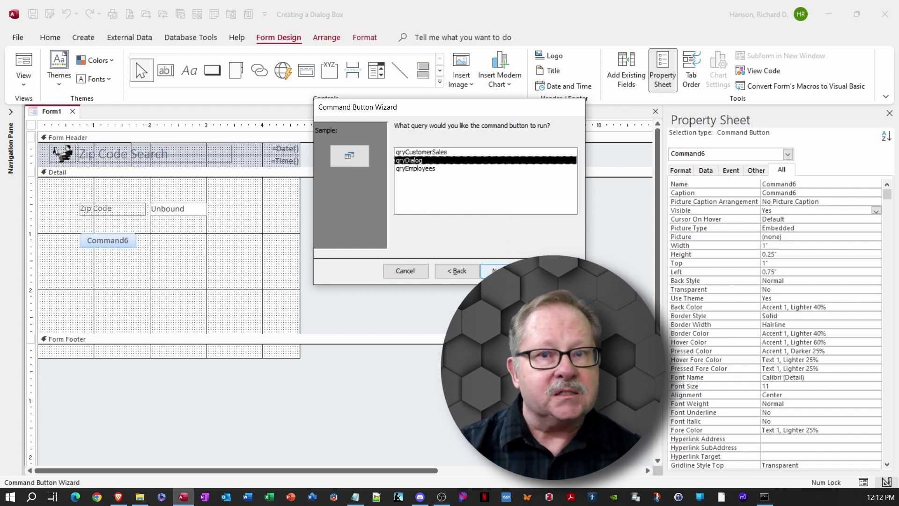
left_click(494, 271)
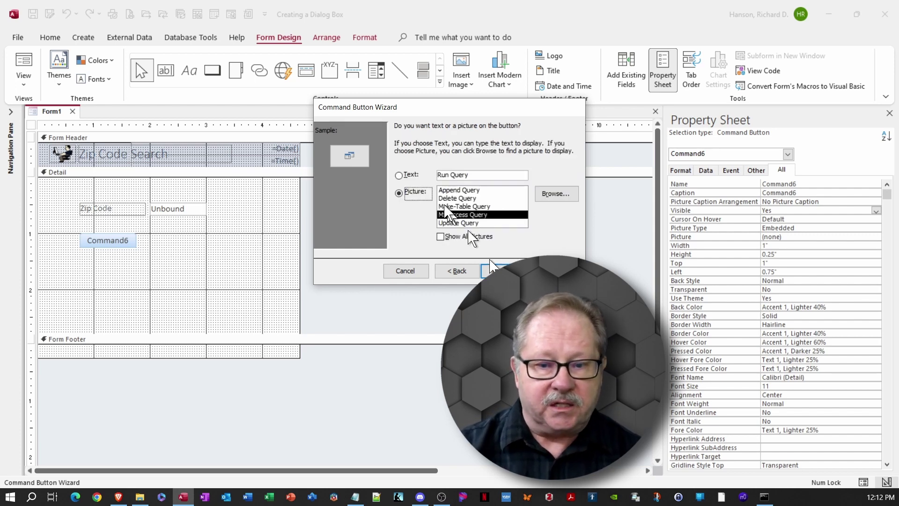
left_click(399, 175)
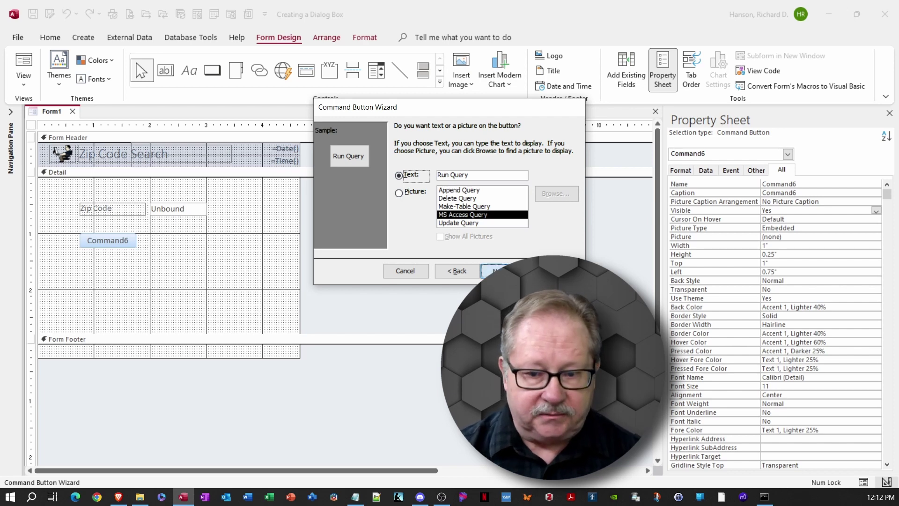
left_click(493, 270)
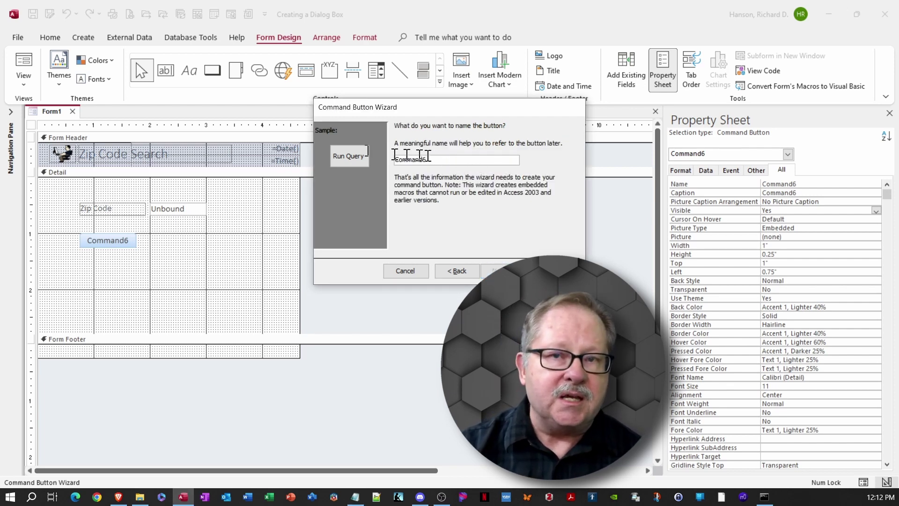
type("cmdRunQry")
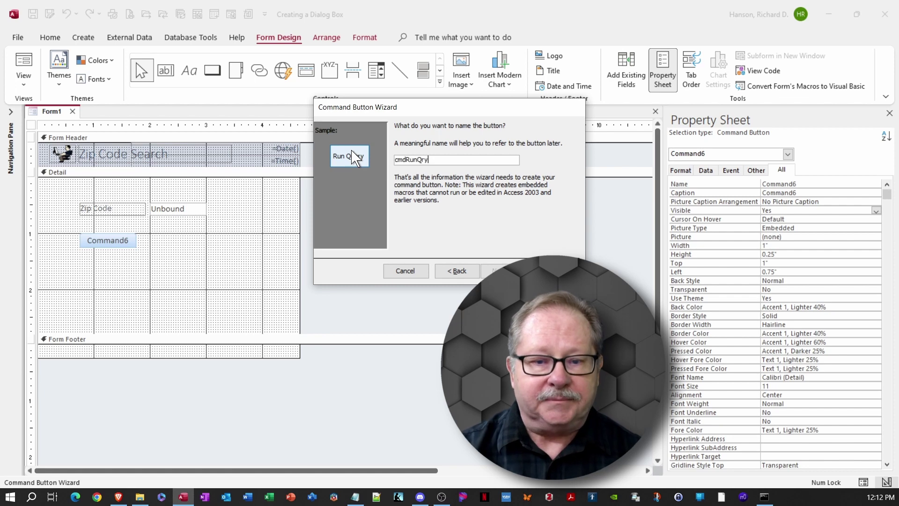
key("Return")
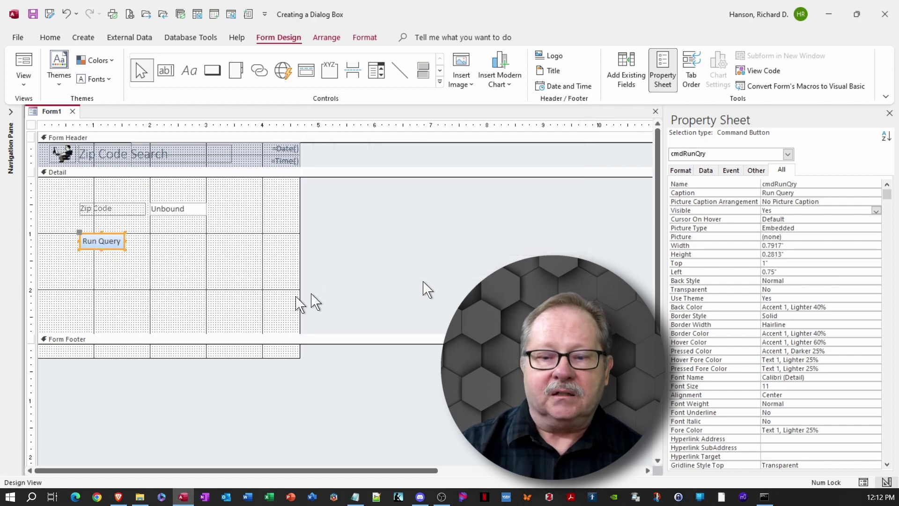
left_click_drag(125, 241, 146, 241)
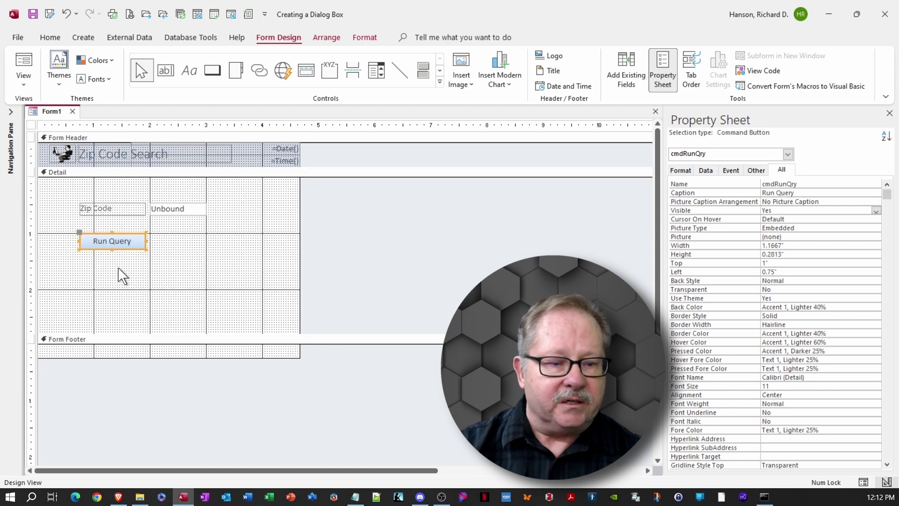
Add a second wizard button with the Close Form action and the caption 'Cancel' beside Run Query
left_click(212, 70)
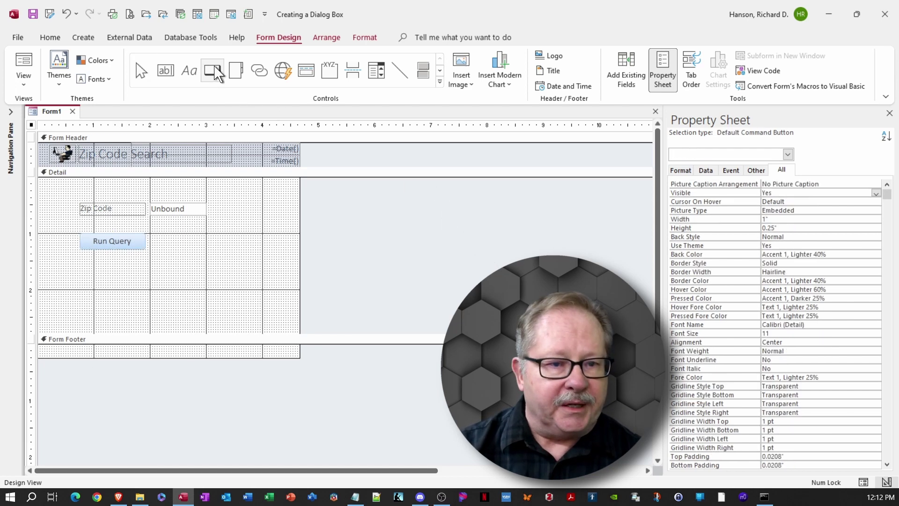
left_click(150, 233)
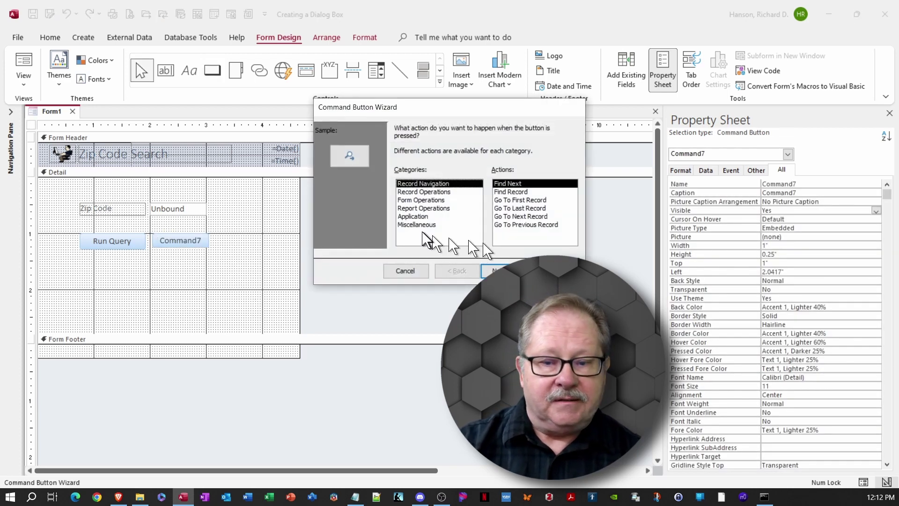
left_click(416, 200)
left_click(510, 192)
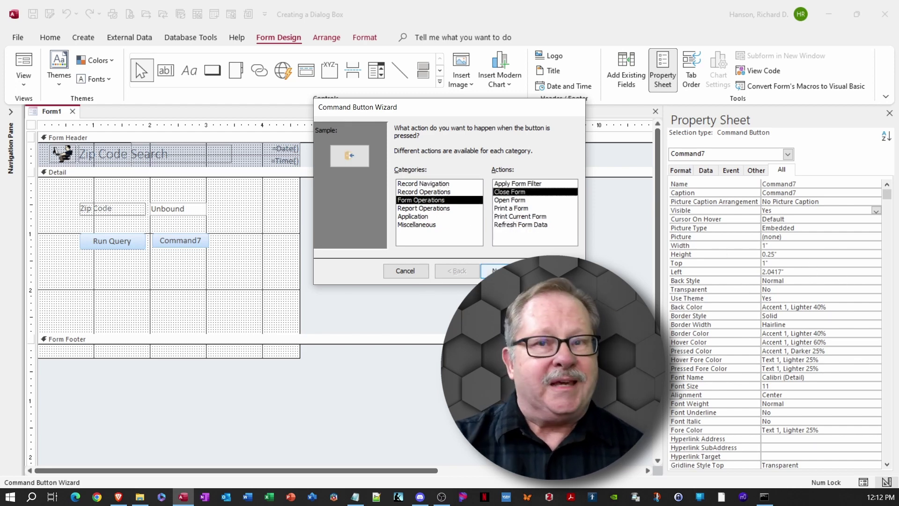
left_click(496, 271)
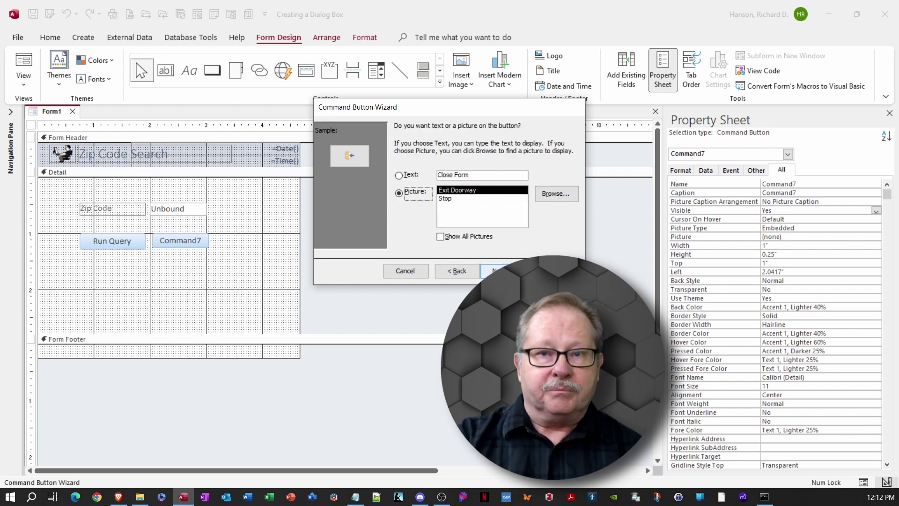
left_click(398, 176)
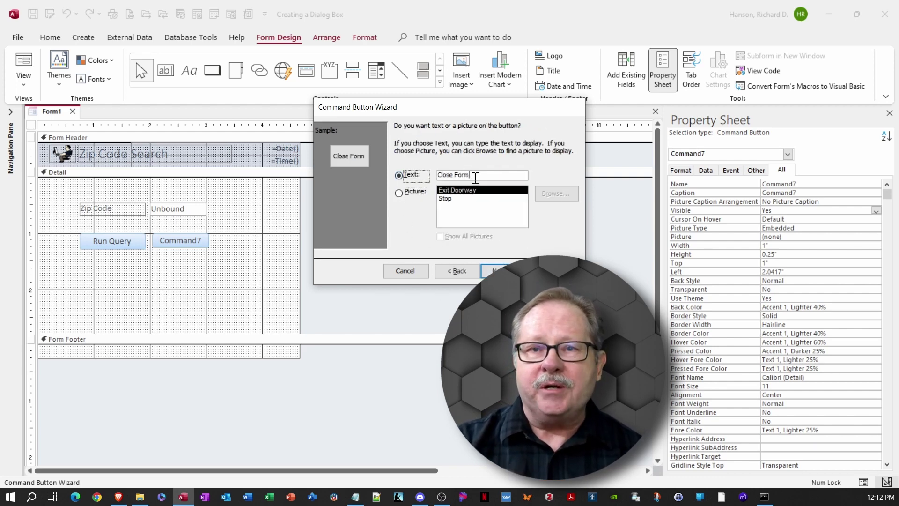
key("Tab")
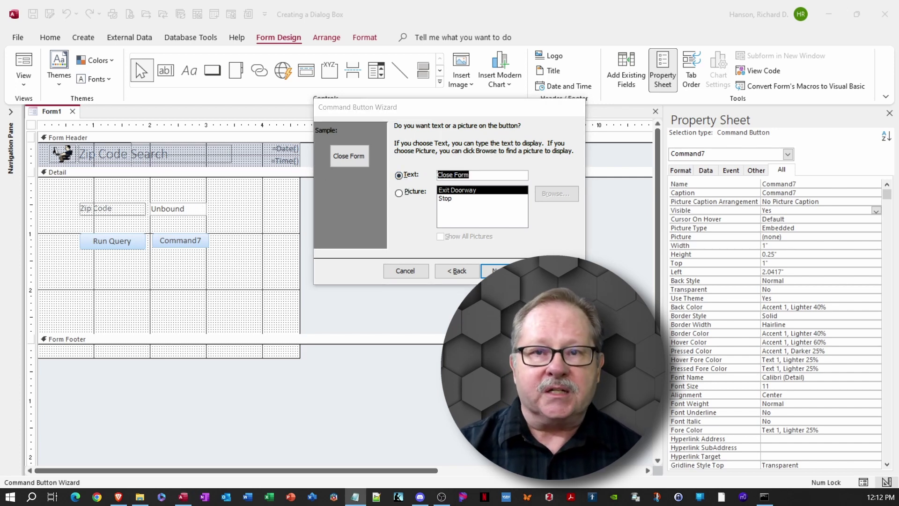
left_click(405, 108)
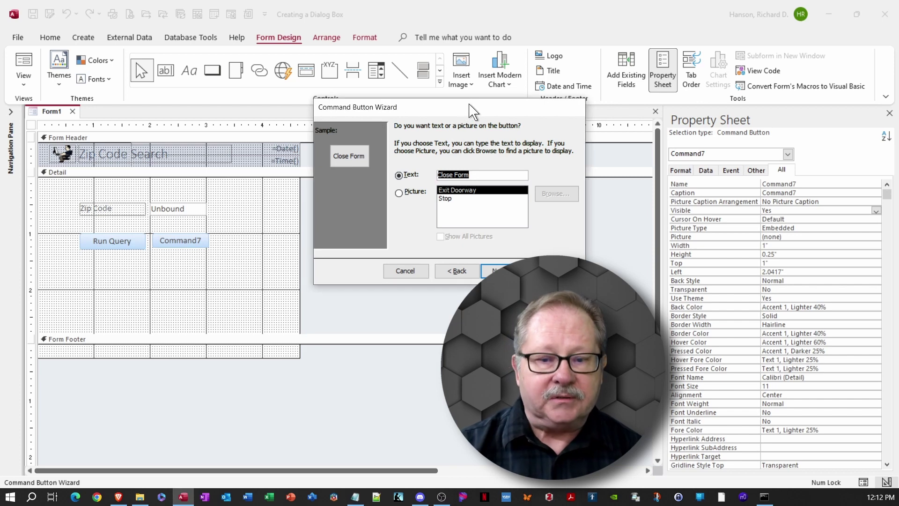
type("Cancel")
left_click(499, 268)
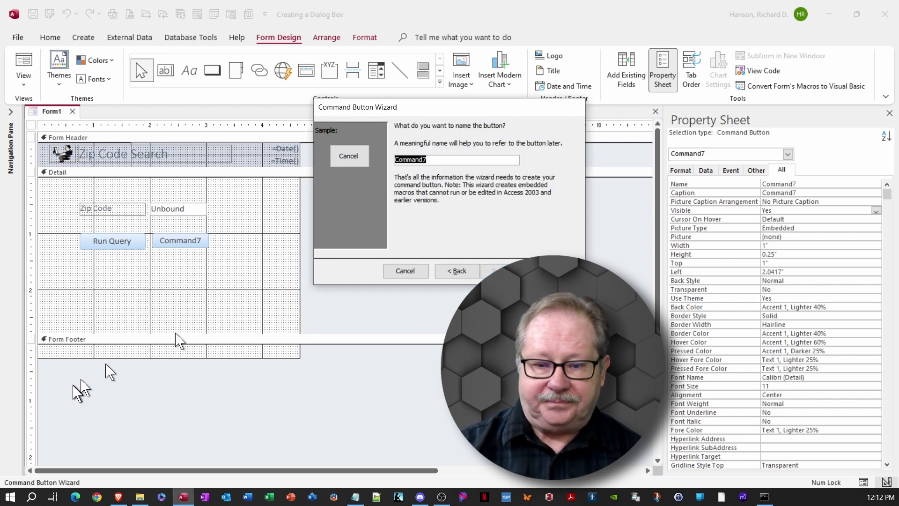
key("Return")
left_click(202, 293)
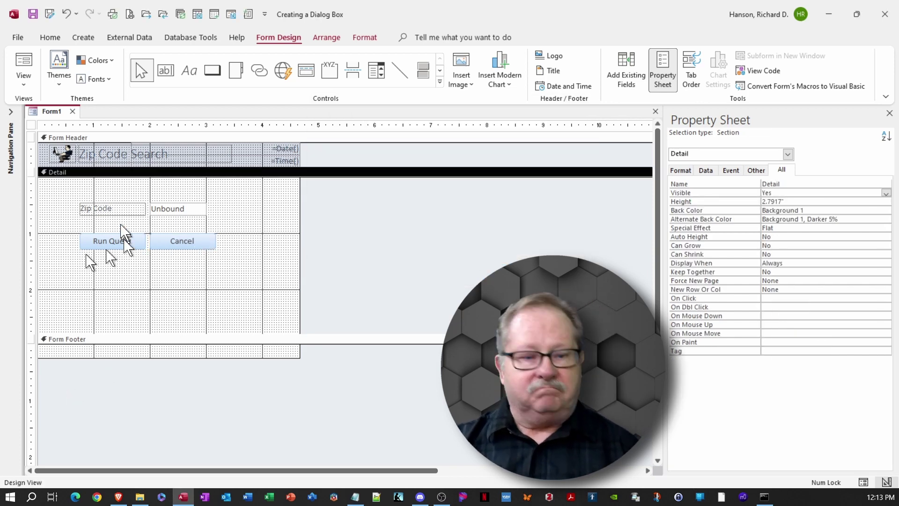
Widen the Zip Code text box to 1.125", collapse the footer, and shorten the Detail section to 1.7917"
left_click(186, 207)
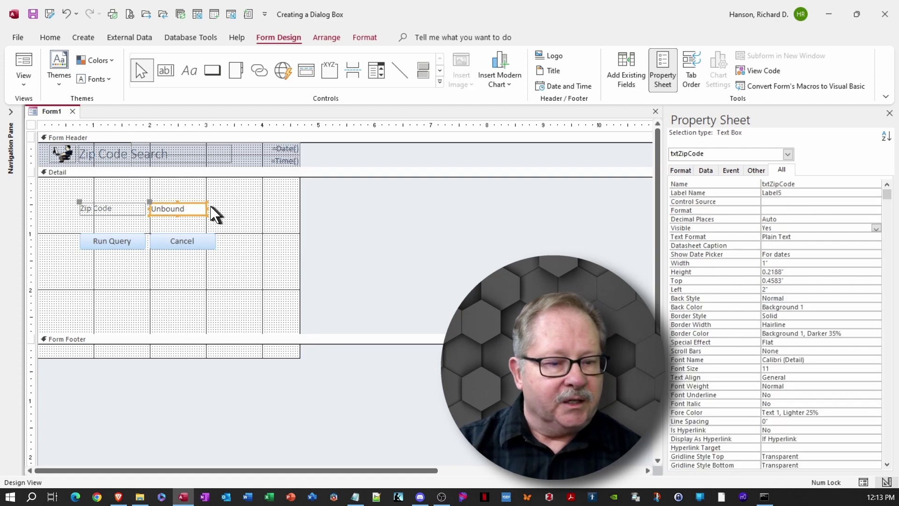
left_click(206, 208)
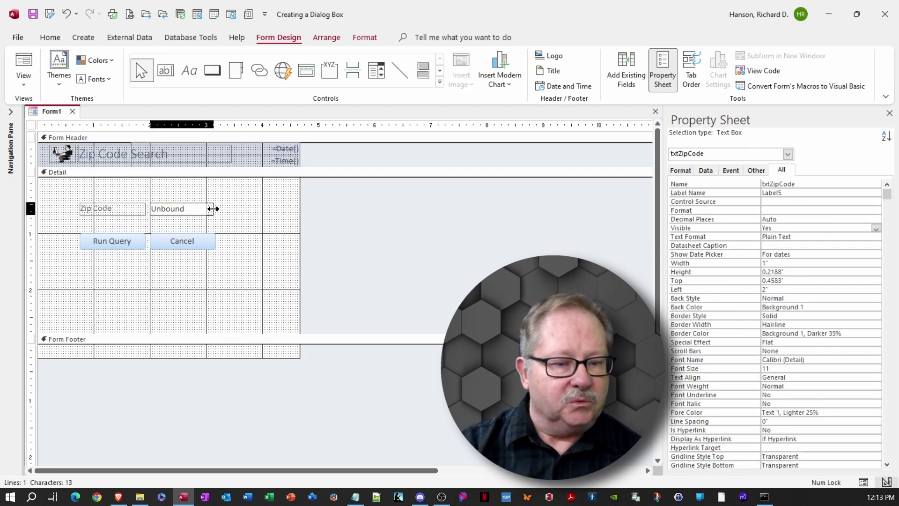
left_click_drag(213, 209, 213, 209)
left_click(213, 208)
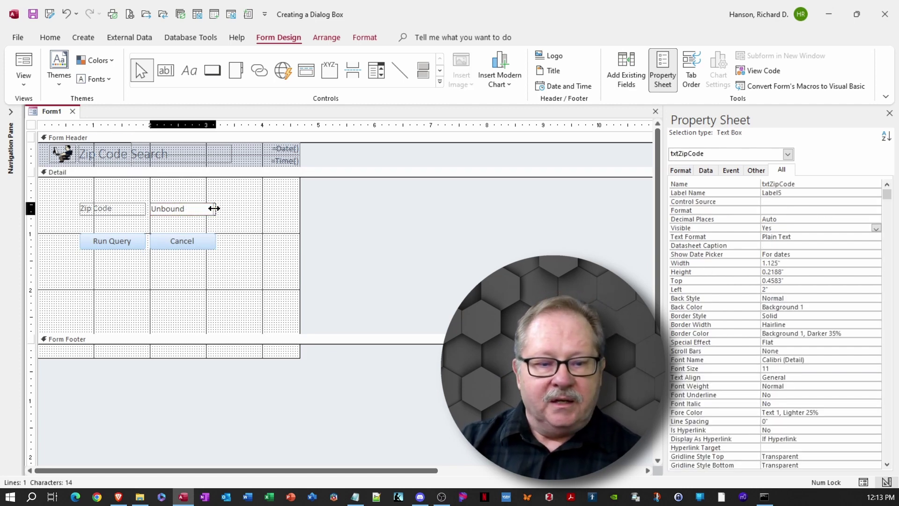
left_click(226, 311)
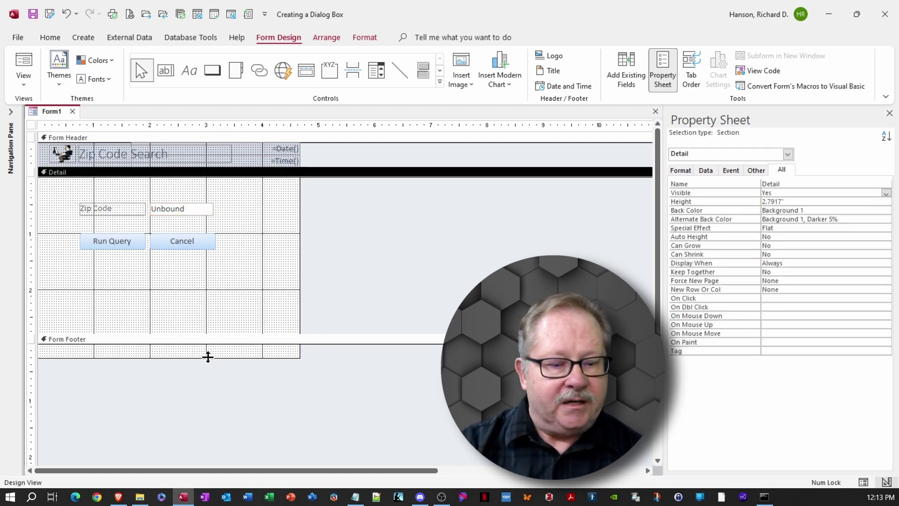
left_click_drag(208, 357, 193, 276)
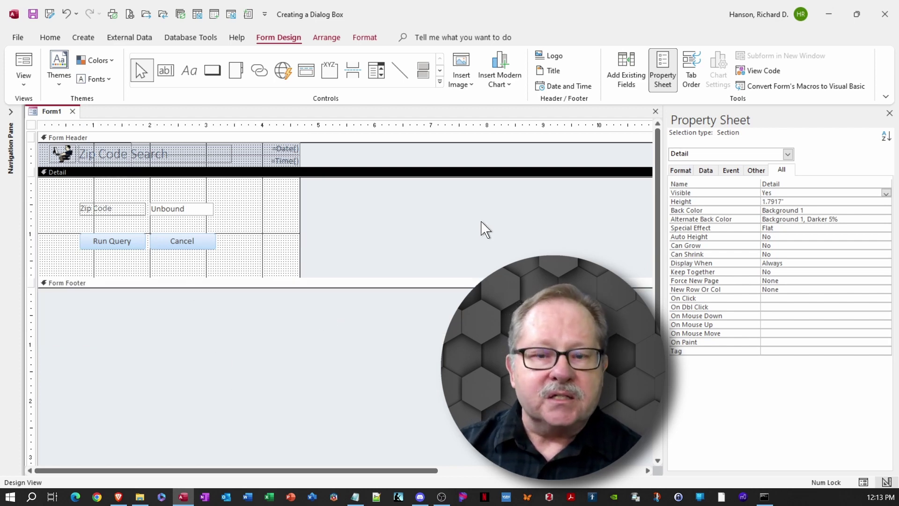
Set the Run Query button's Default property to Yes
left_click(119, 245)
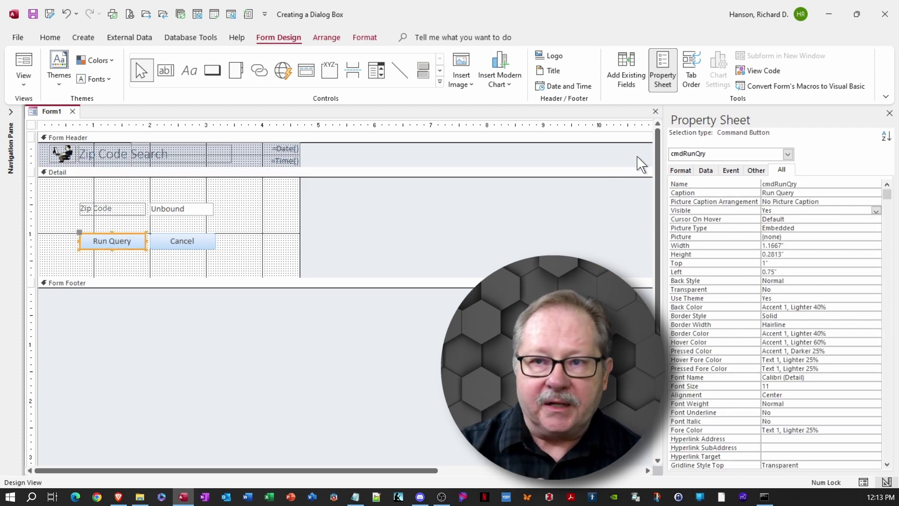
left_click(756, 170)
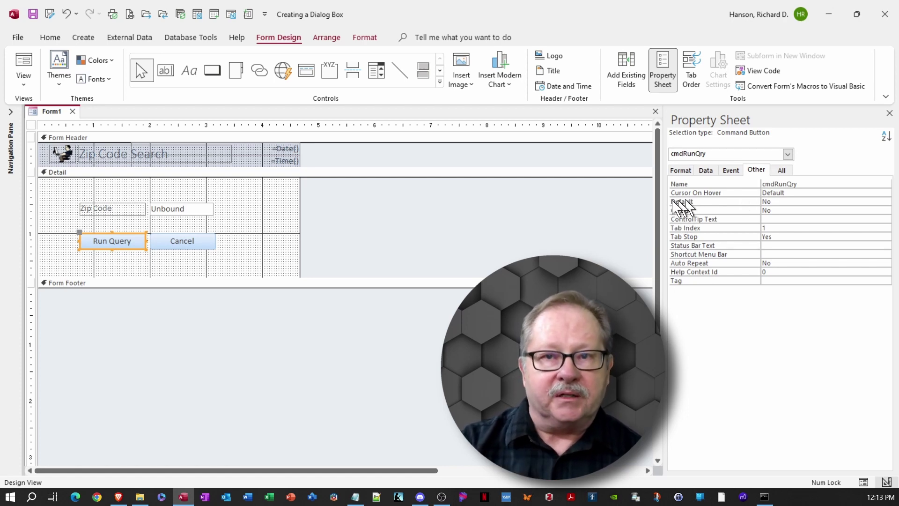
left_click(775, 204)
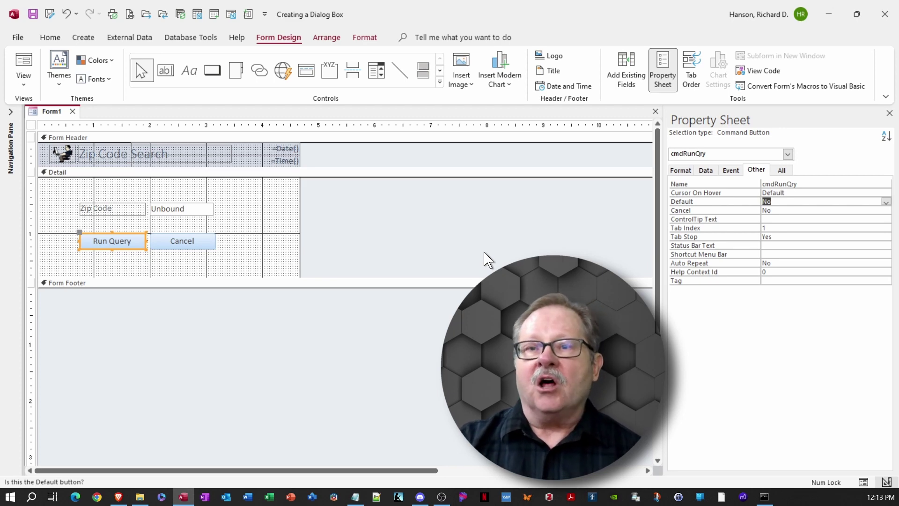
left_click(885, 202)
left_click(866, 210)
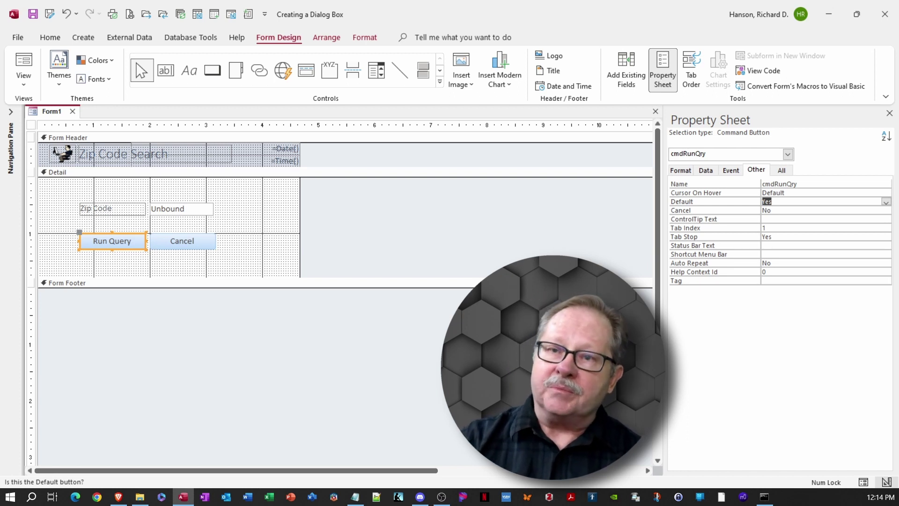
Set the Cancel button's Cancel property to Yes
left_click(185, 242)
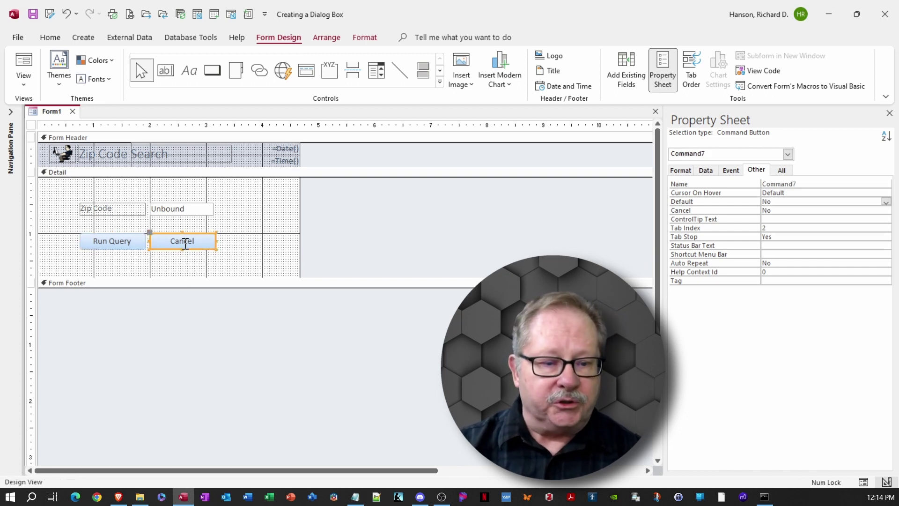
left_click(768, 211)
left_click(886, 211)
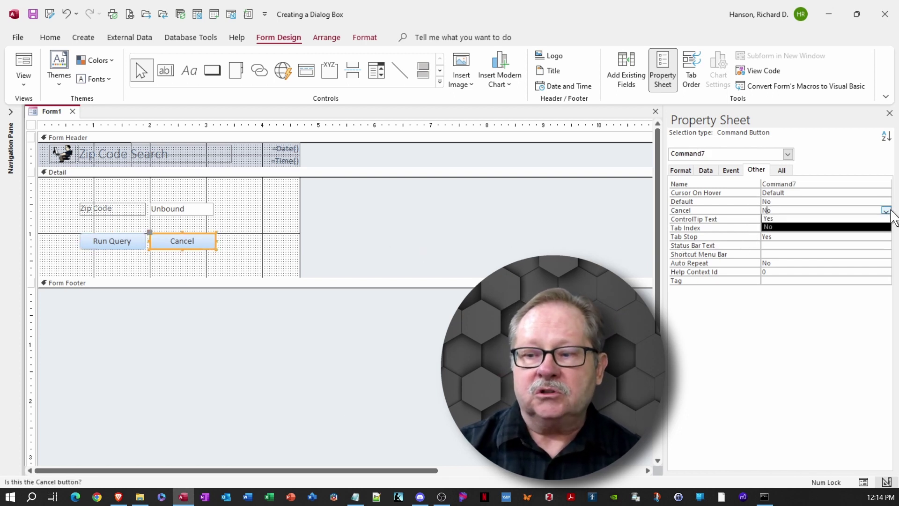
left_click(853, 220)
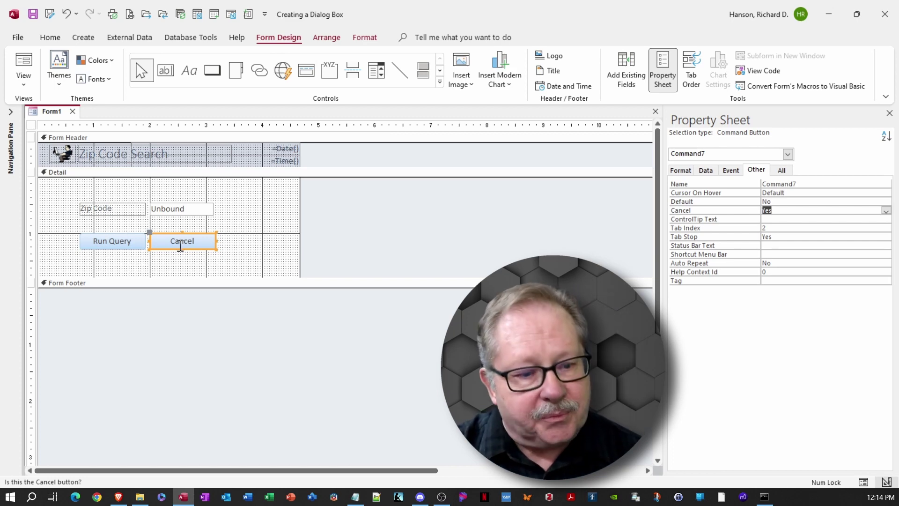
Add a CloseWindow action for Form frmDialog to cmdRunQry's On Click macro and close the editor
left_click(105, 242)
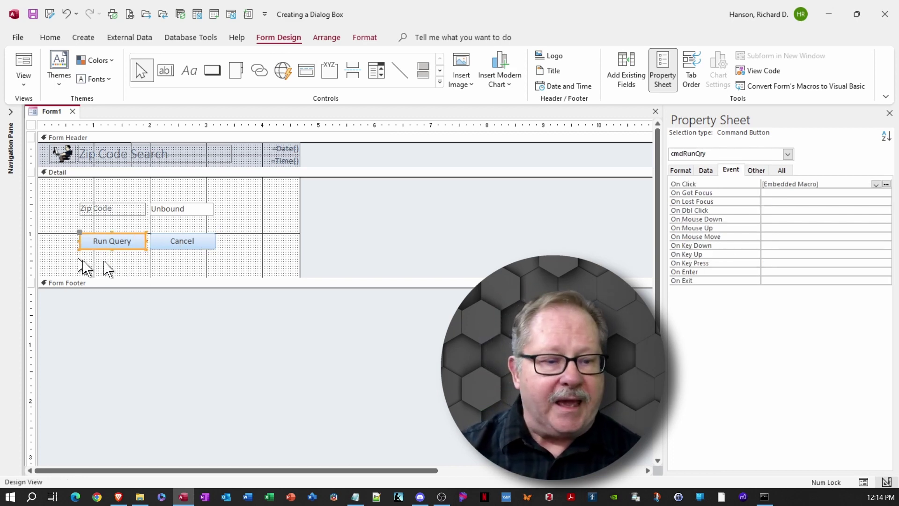
left_click(886, 184)
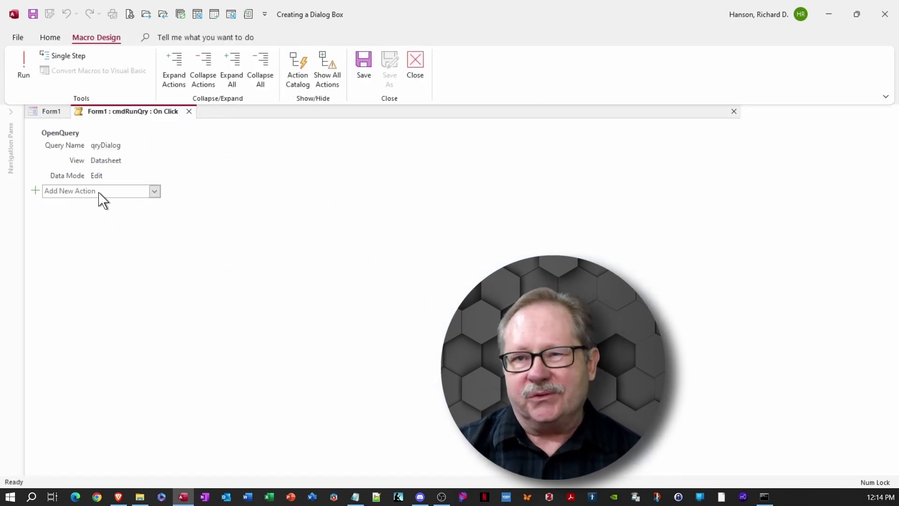
left_click(154, 191)
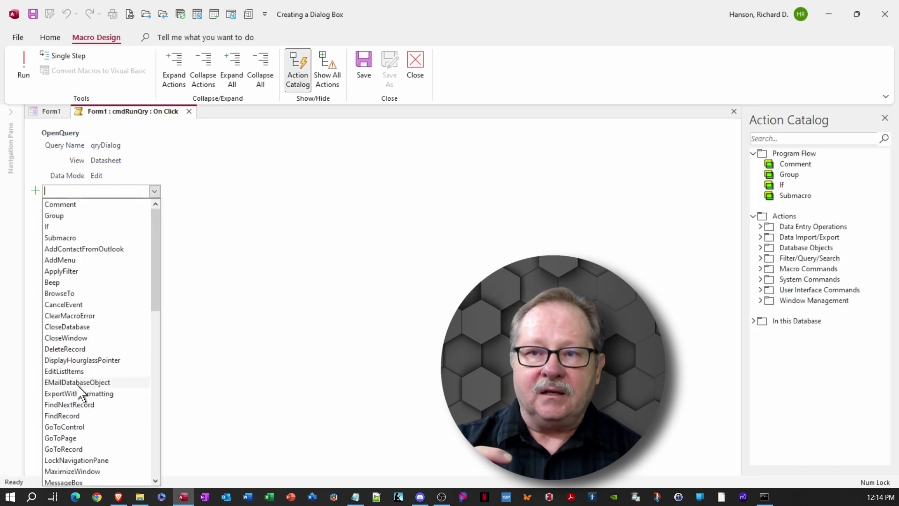
left_click(66, 338)
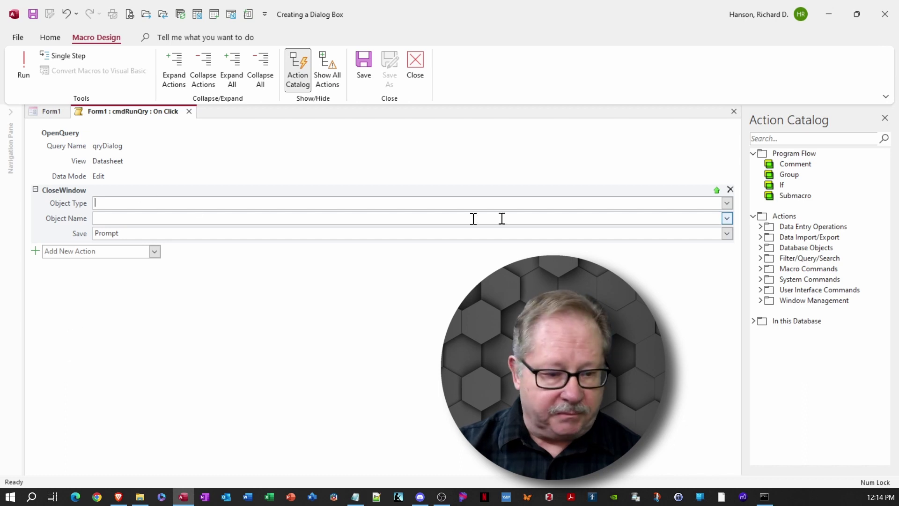
left_click(727, 203)
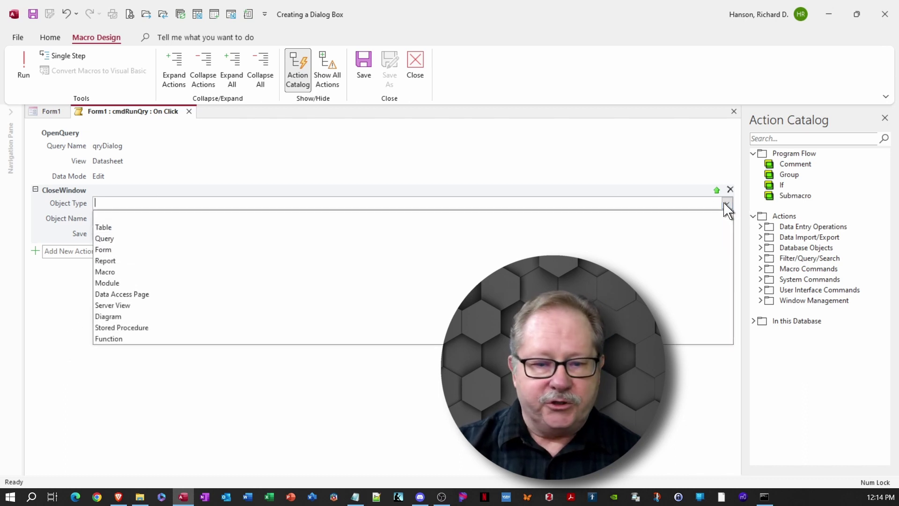
left_click(665, 253)
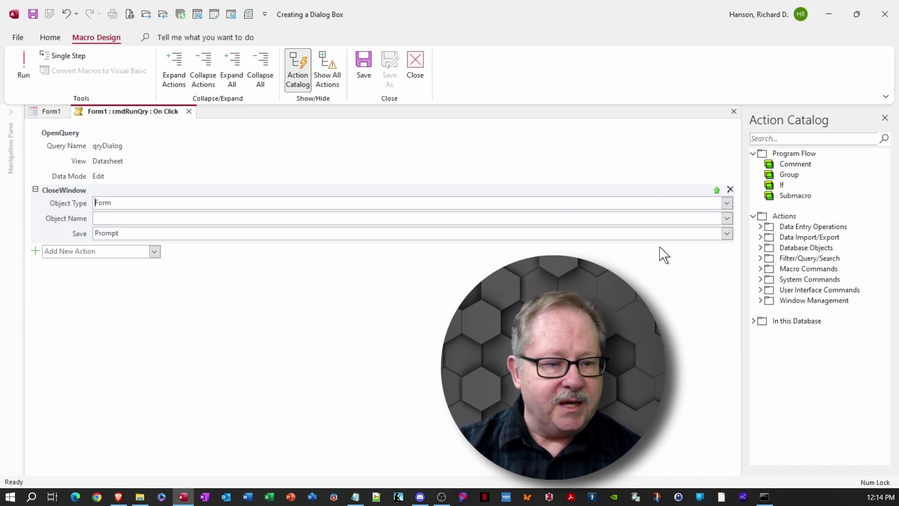
left_click(727, 218)
left_click(122, 274)
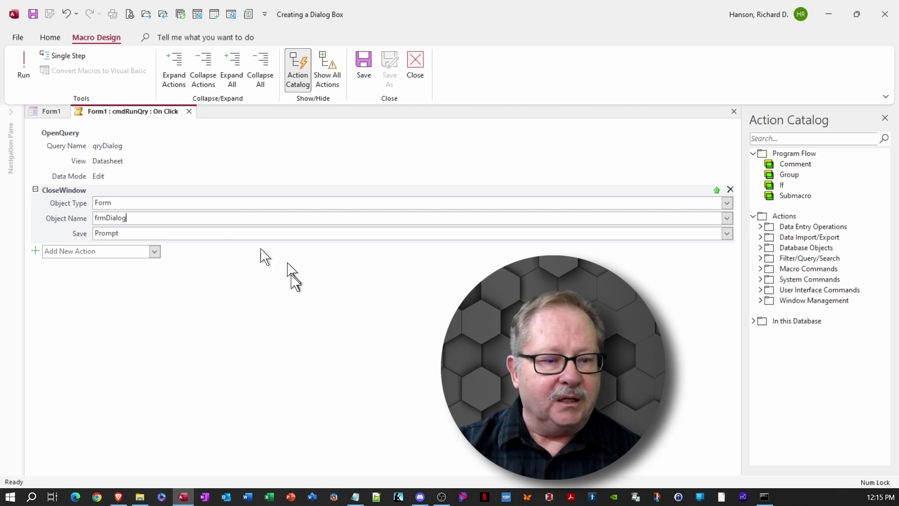
left_click(251, 287)
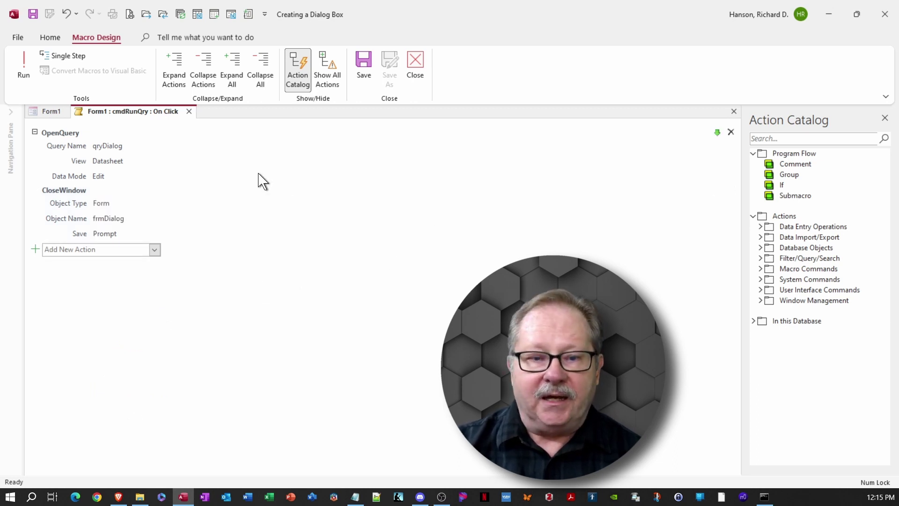
left_click(733, 111)
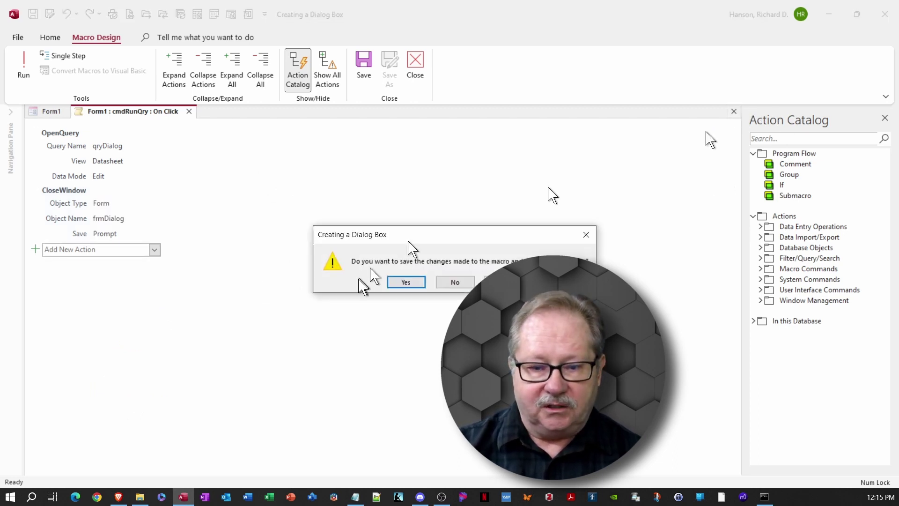
Save the macro changes and the form as frmDialog, then view it in Form View
left_click(407, 283)
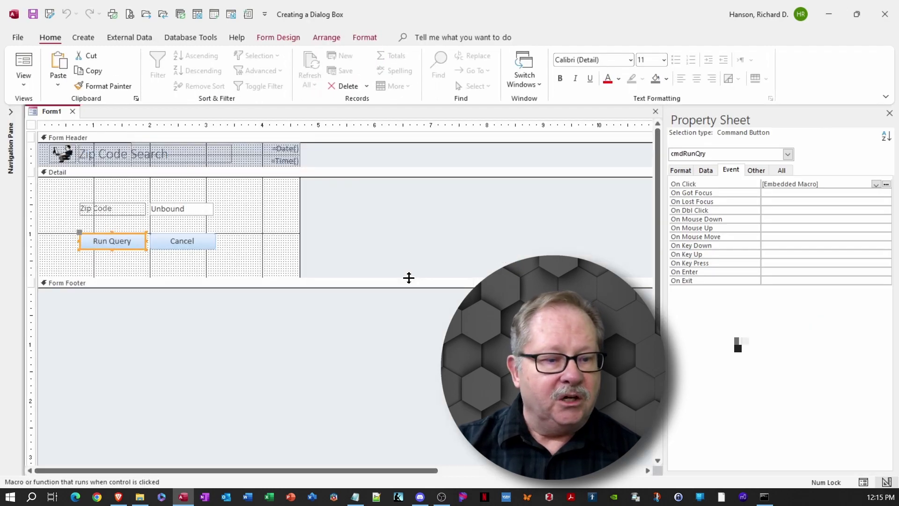
left_click(33, 15)
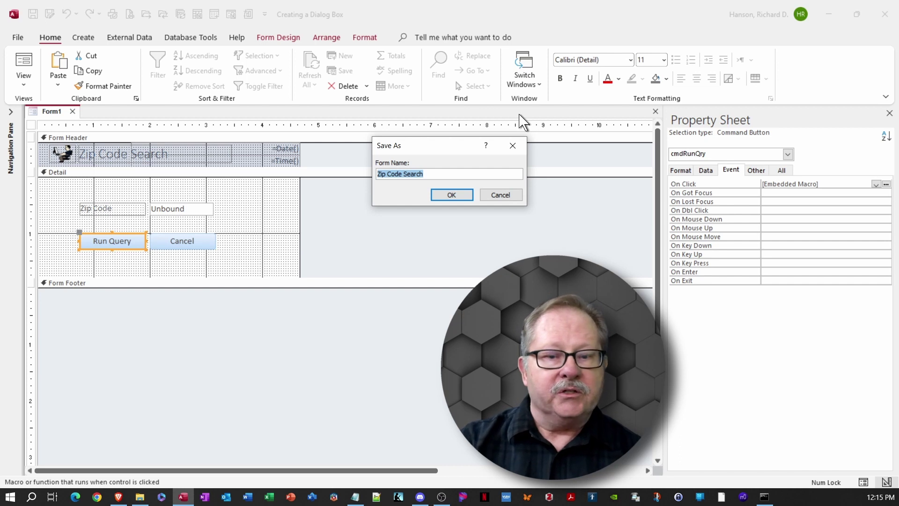
type("frmDialog")
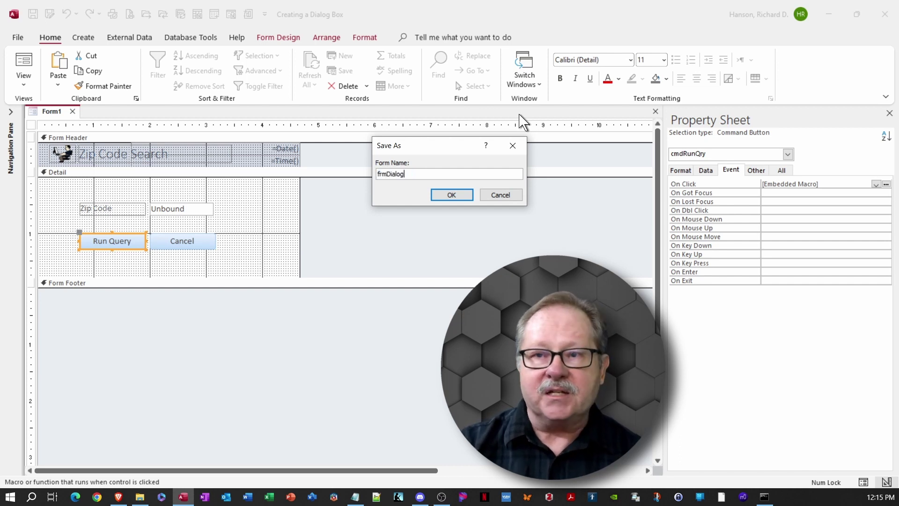
left_click(451, 195)
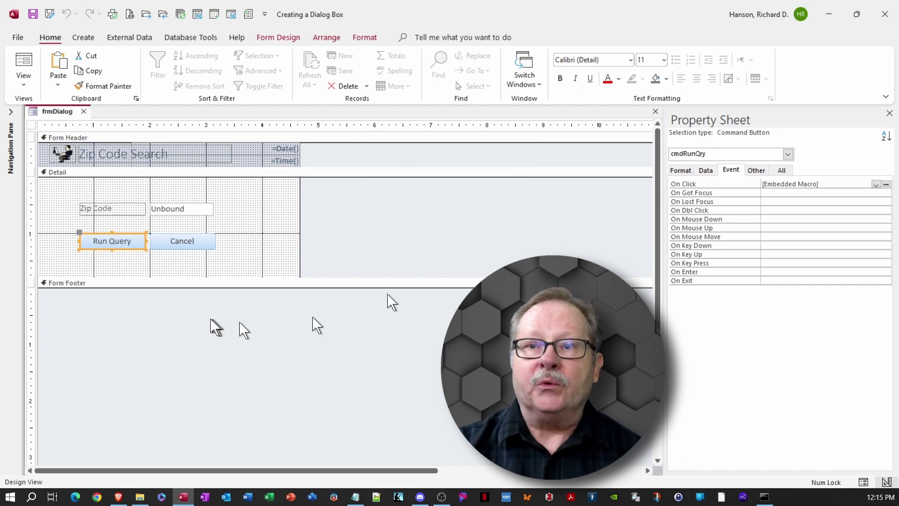
left_click(23, 65)
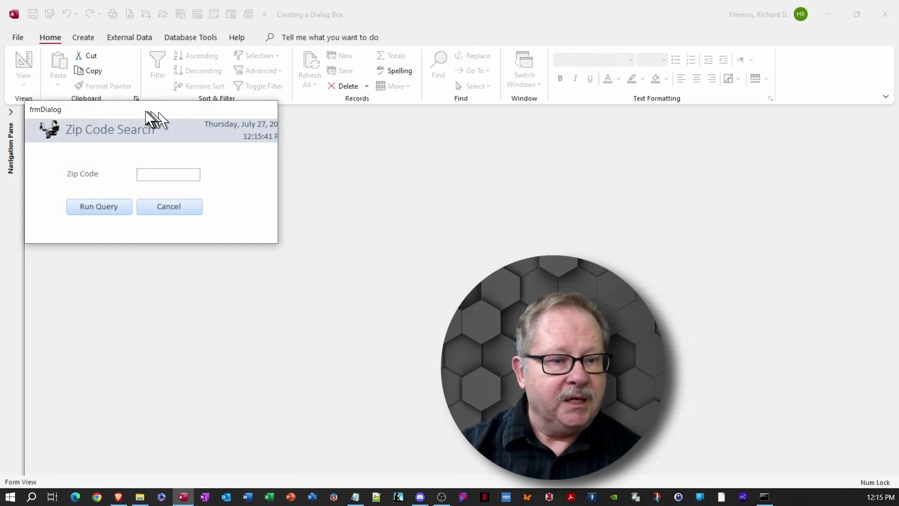
Center the Zip Code Search dialog and run the 22152 search, returning three Springfield, VA records
left_click_drag(145, 109, 280, 145)
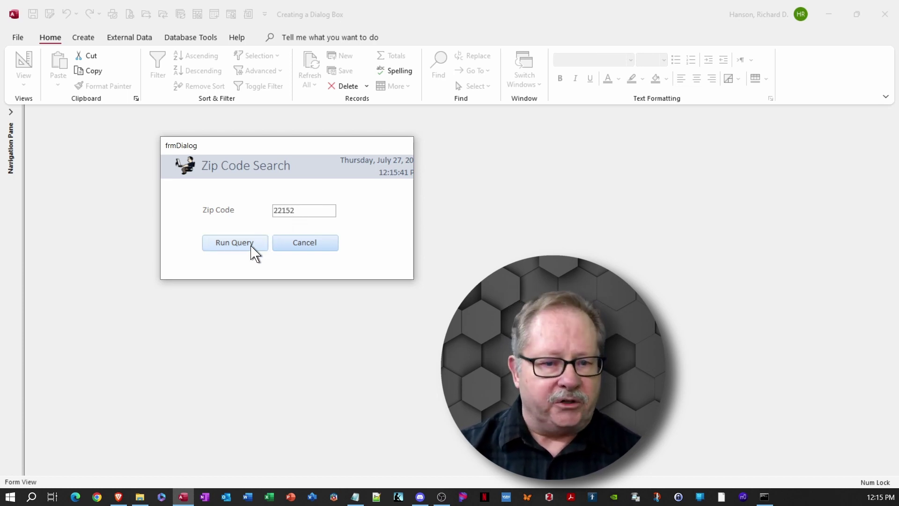
left_click(228, 243)
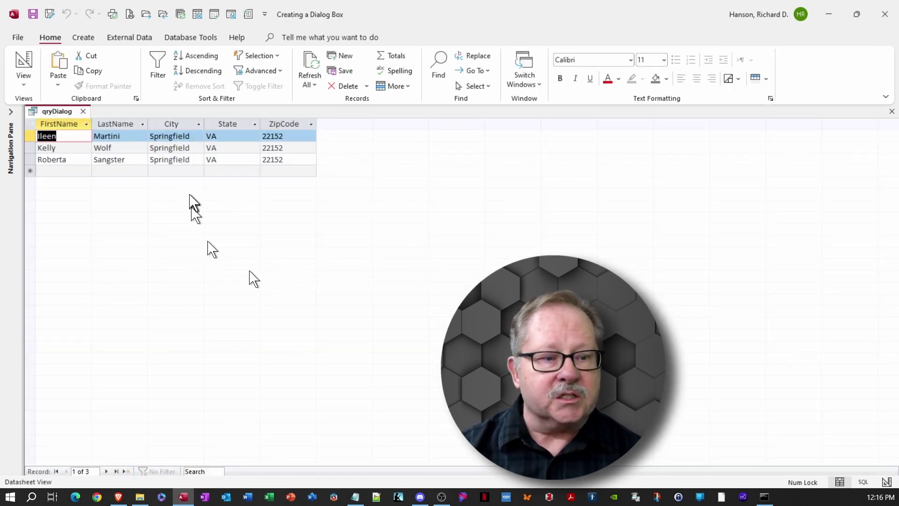
Close the results, confirm Esc cancels frmDialog, then relaunch it and rerun the 22152 search
left_click(82, 111)
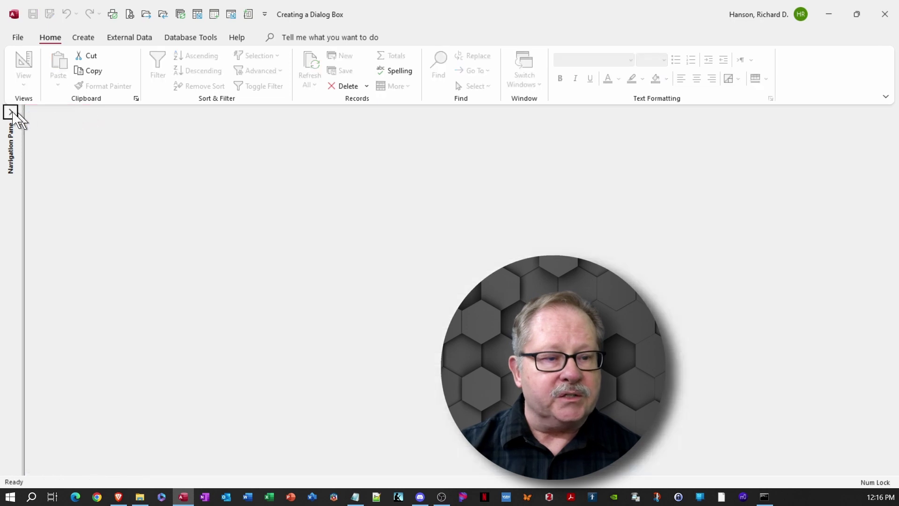
left_click(11, 114)
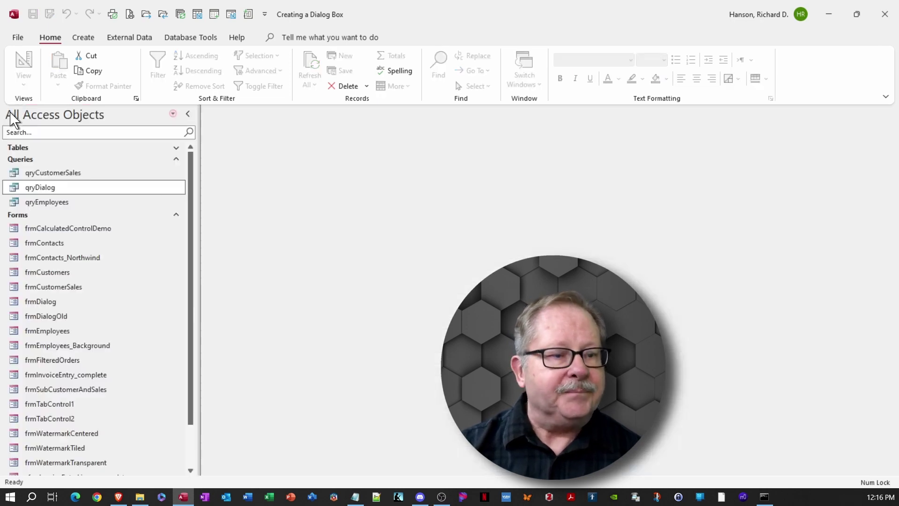
double_click(47, 304)
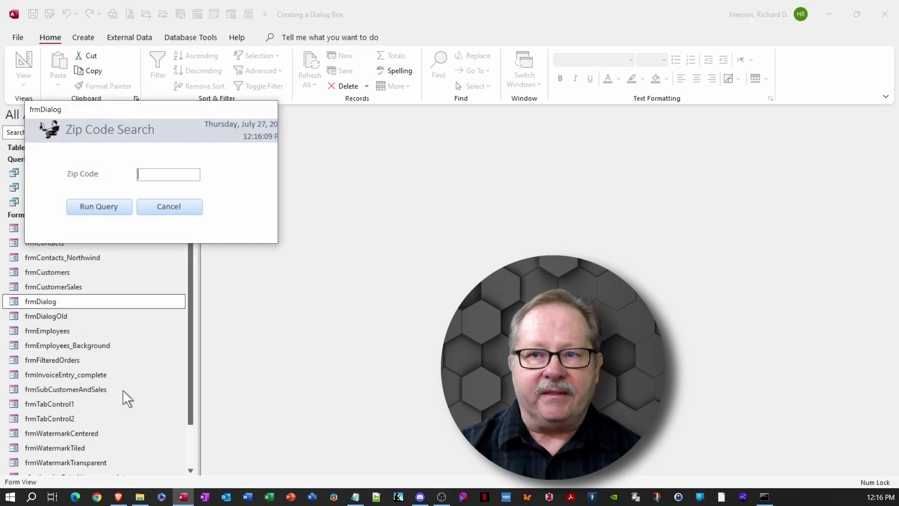
key("Escape")
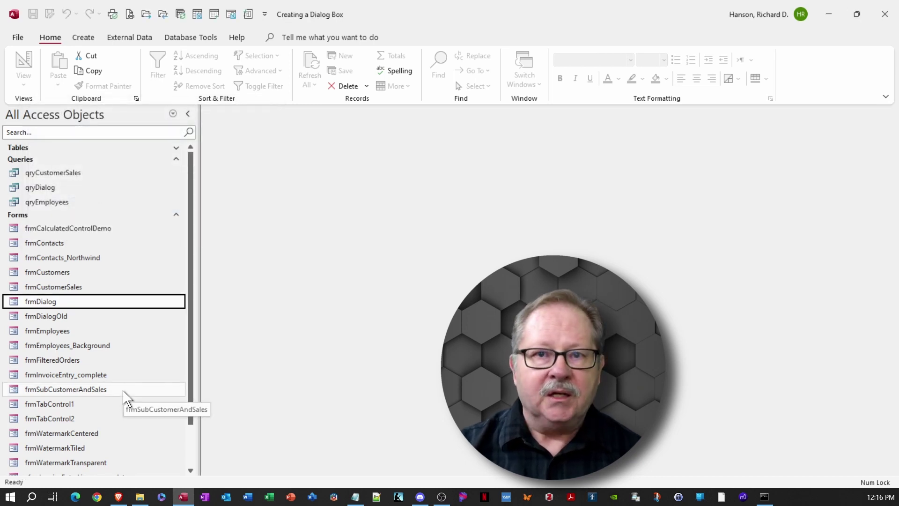
double_click(47, 302)
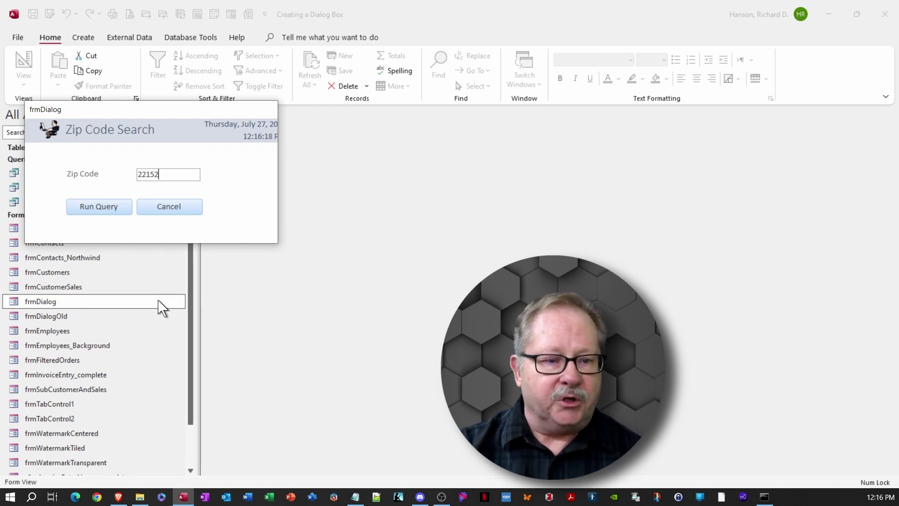
key("Return")
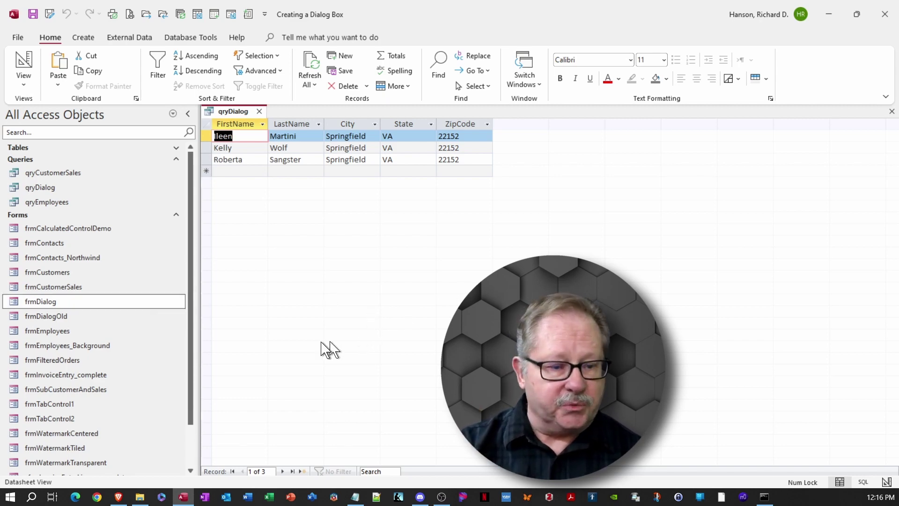
Open frmDialog in Design View from the navigation pane
left_click(139, 301)
right_click(138, 301)
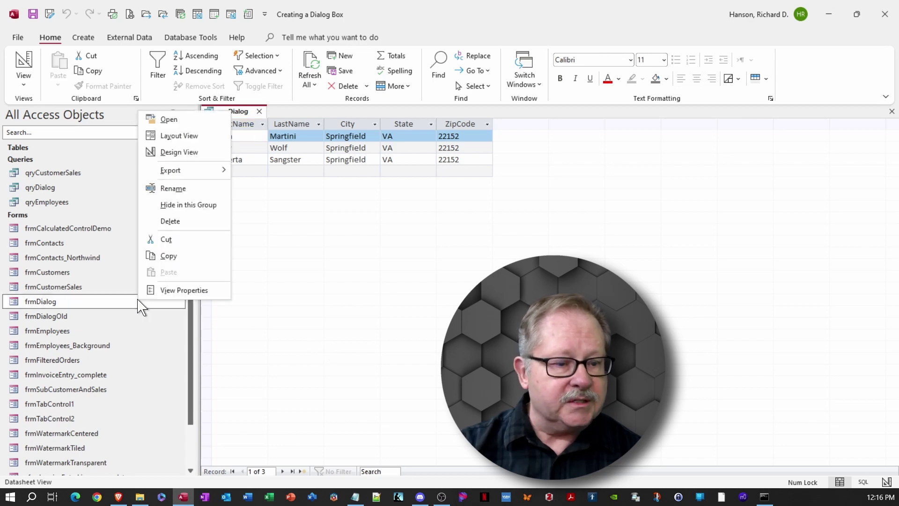
left_click(180, 154)
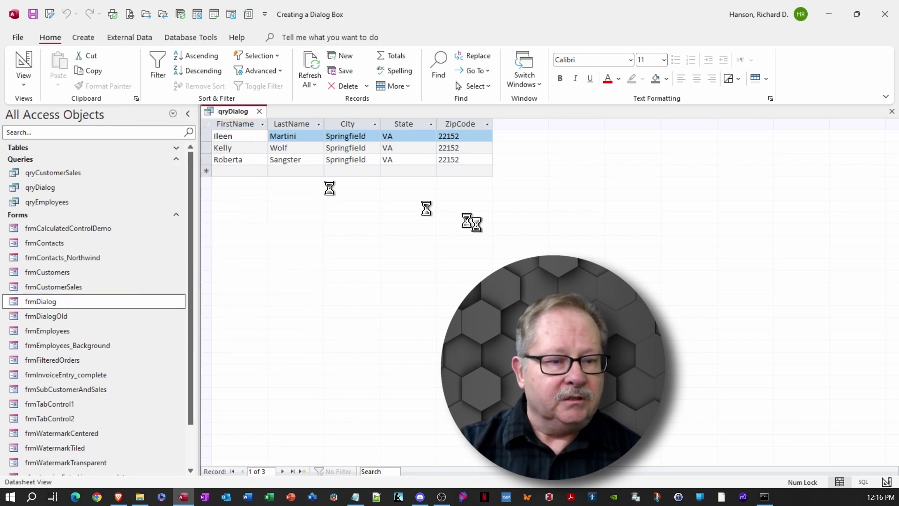
Narrow the header's =Date() and =Time() boxes slightly so the full date fits
left_click(459, 161)
left_click(484, 163)
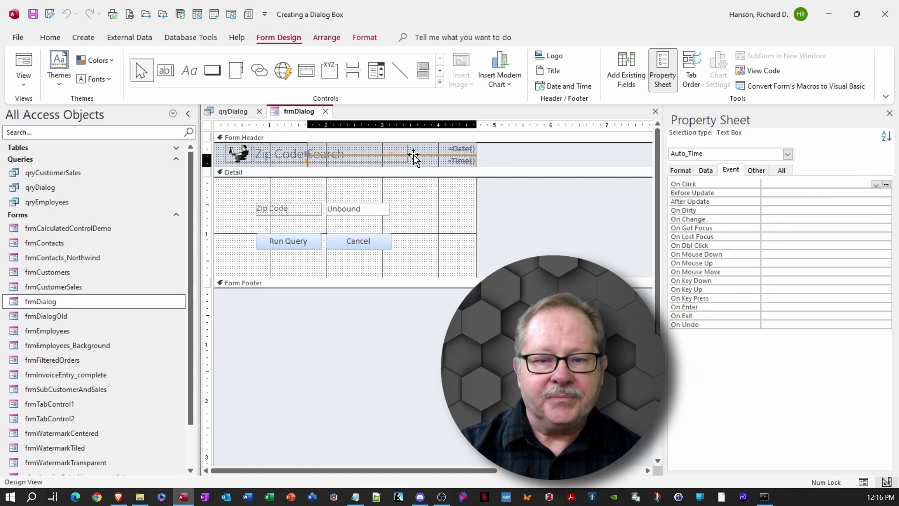
left_click(471, 156)
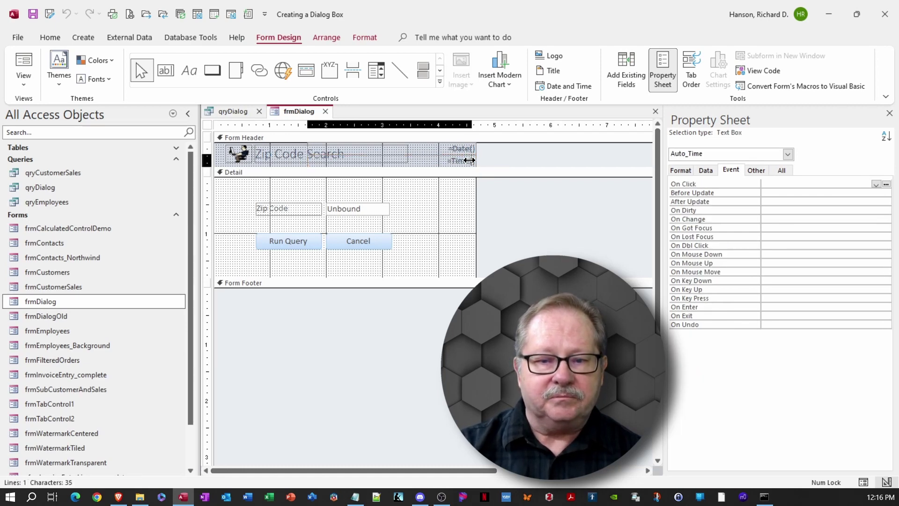
left_click(451, 148)
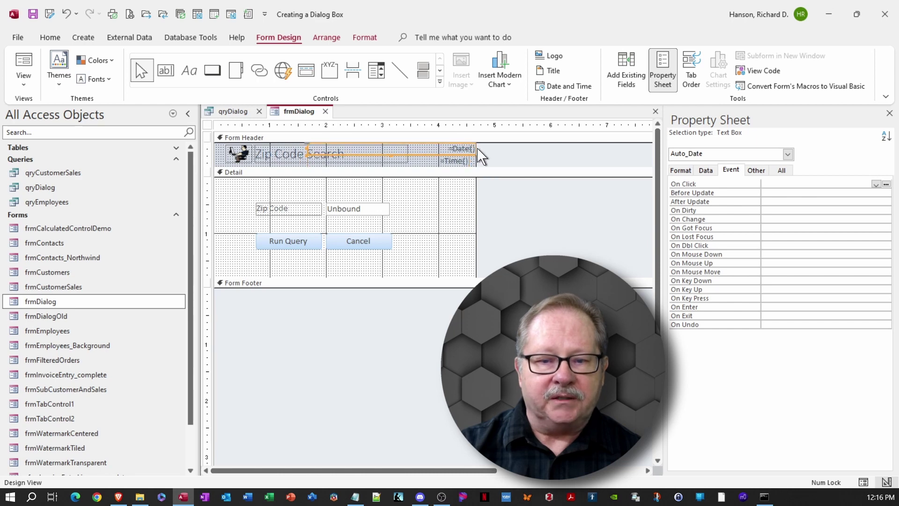
left_click_drag(476, 149, 469, 149)
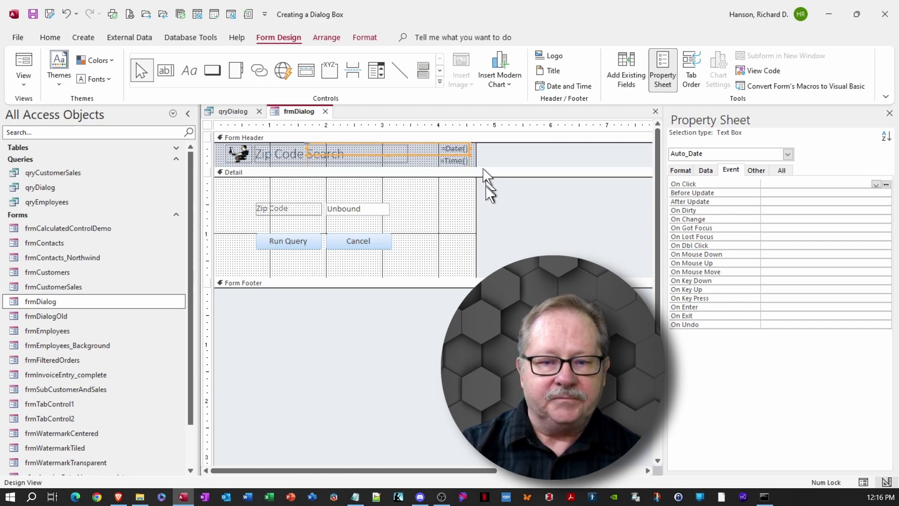
left_click(29, 59)
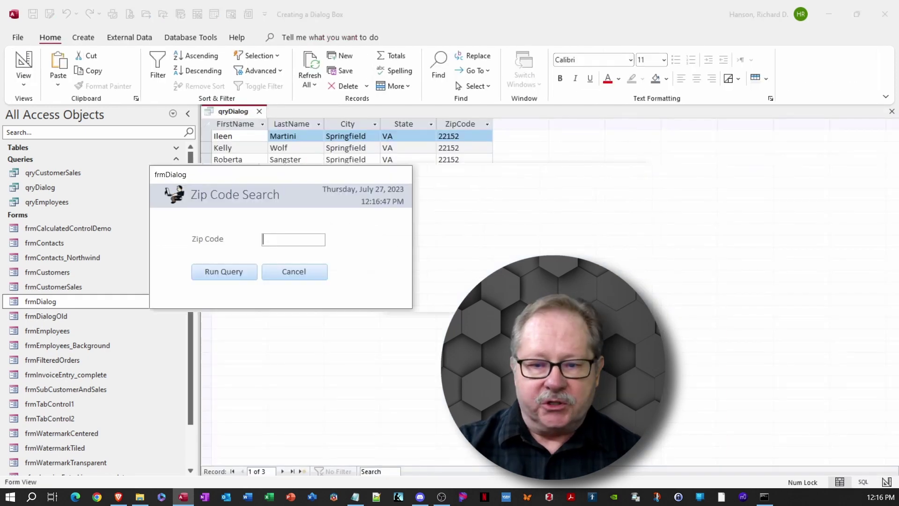